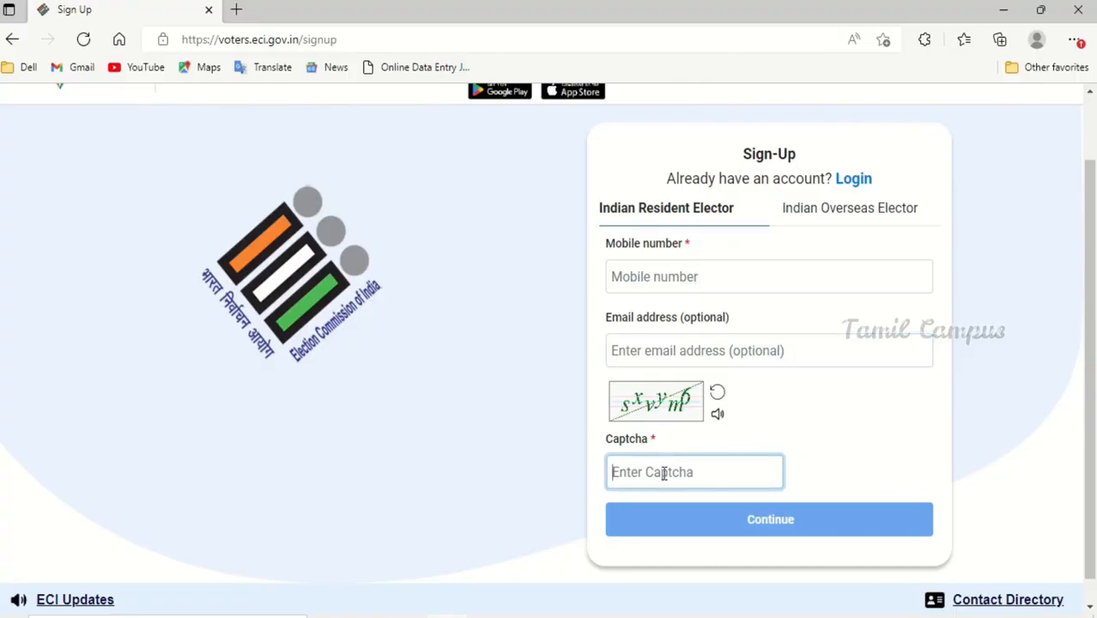
- Switch to the login form, enter the registered mobile number and captcha, and request an OTP
click(664, 471)
click(853, 179)
click(886, 151)
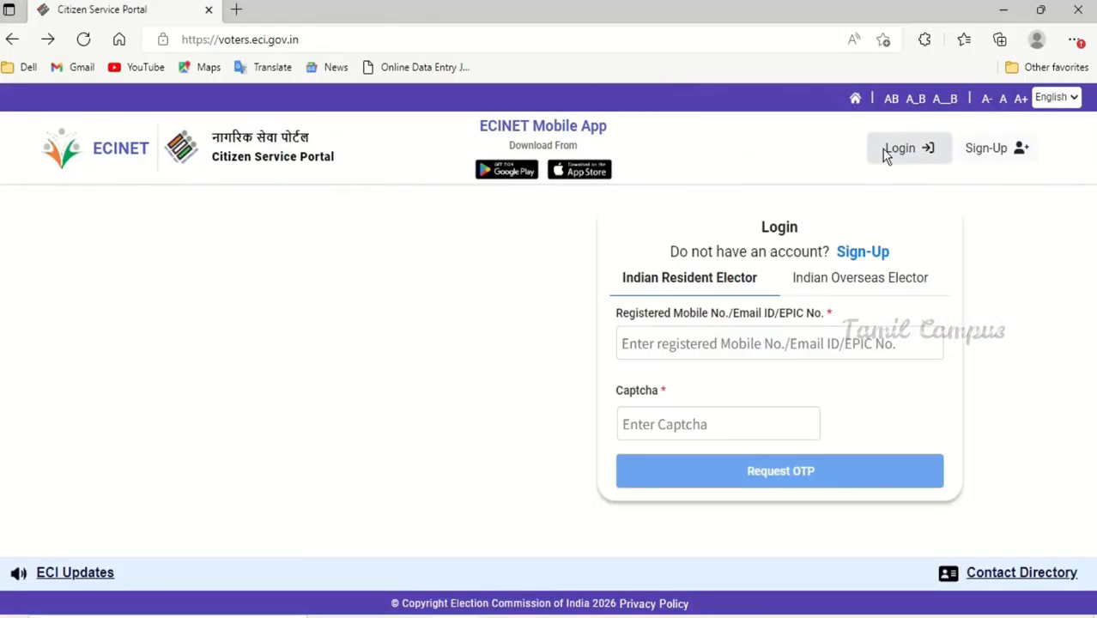
click(657, 350)
text(908)
click(659, 466)
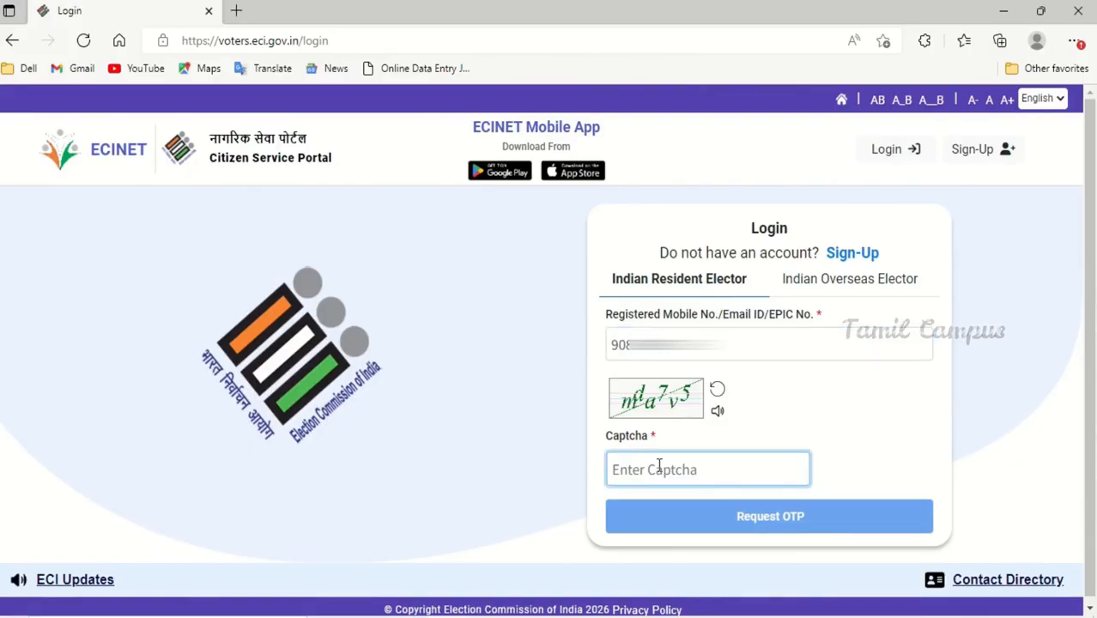
text(mda7v5)
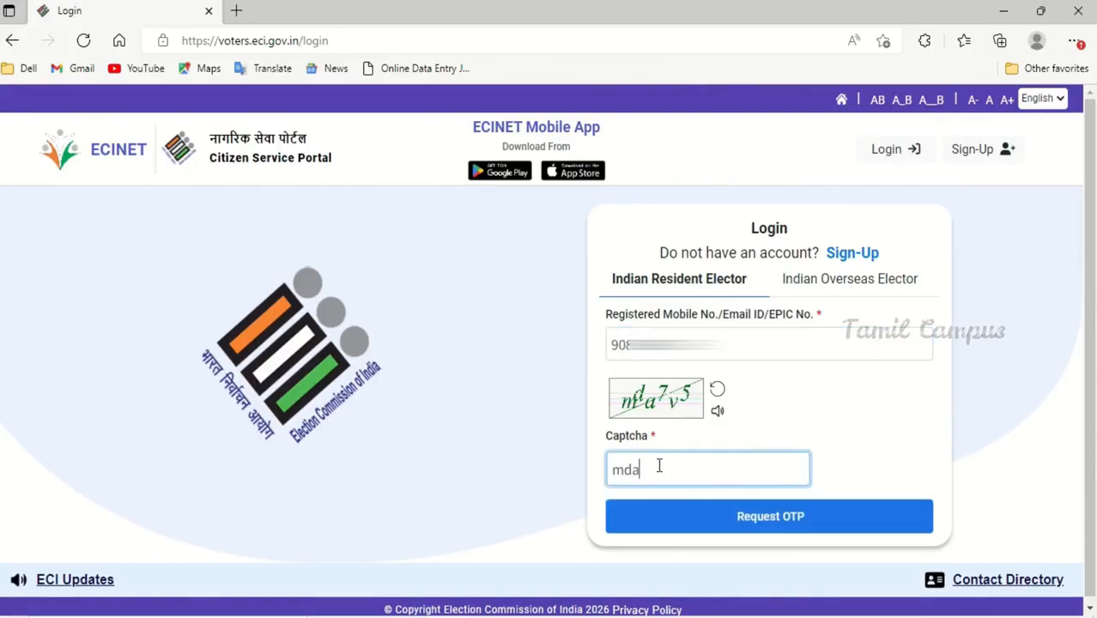
click(751, 526)
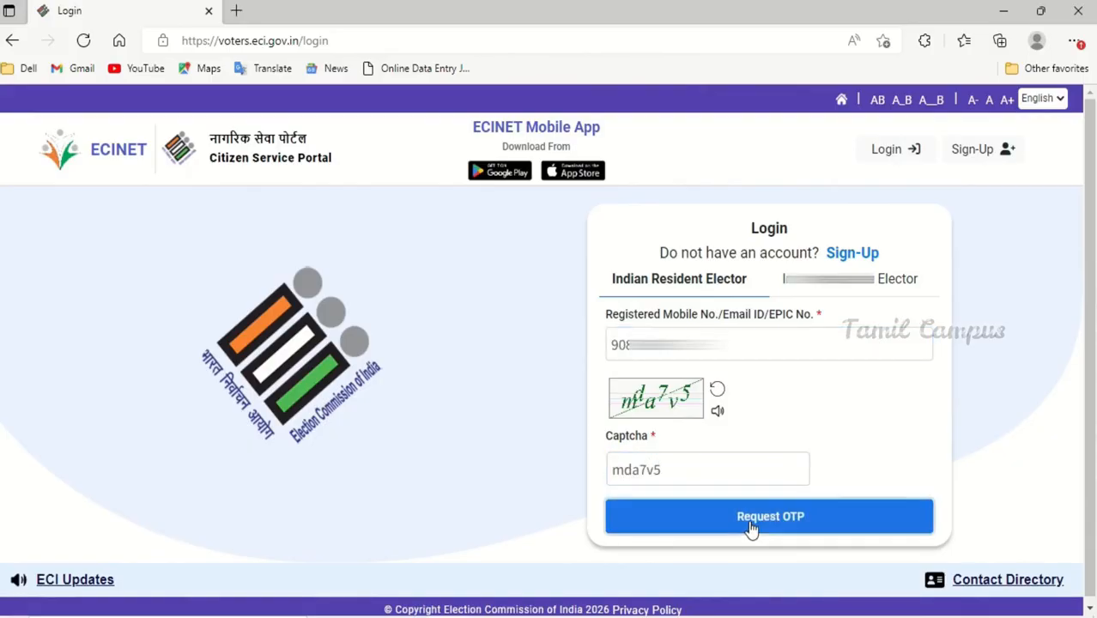
- Enter the received OTP and verify it to log in
click(700, 334)
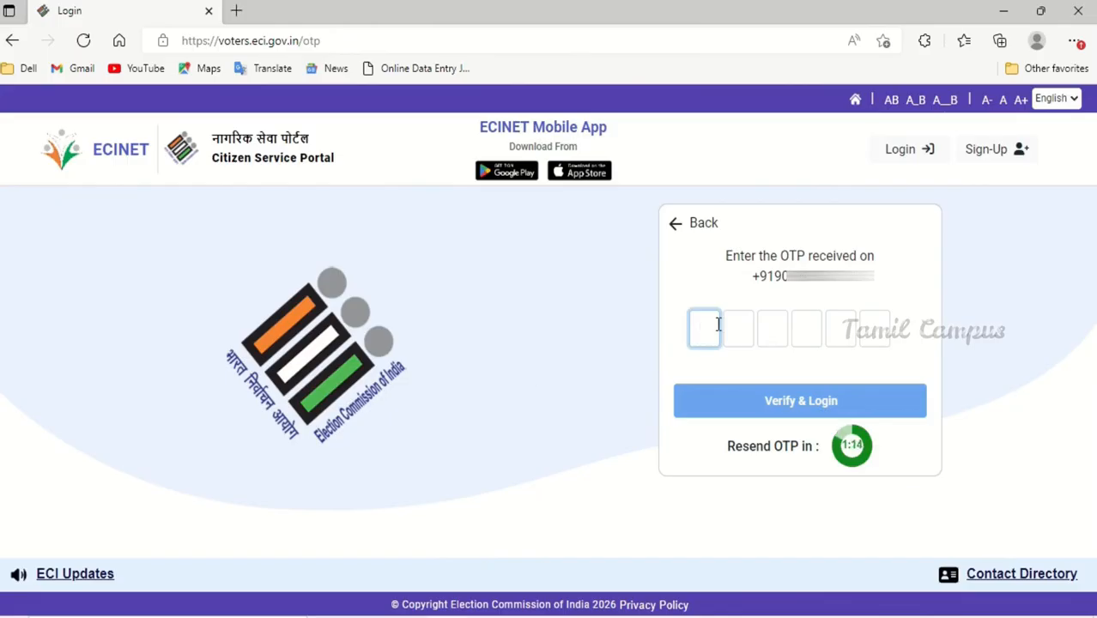
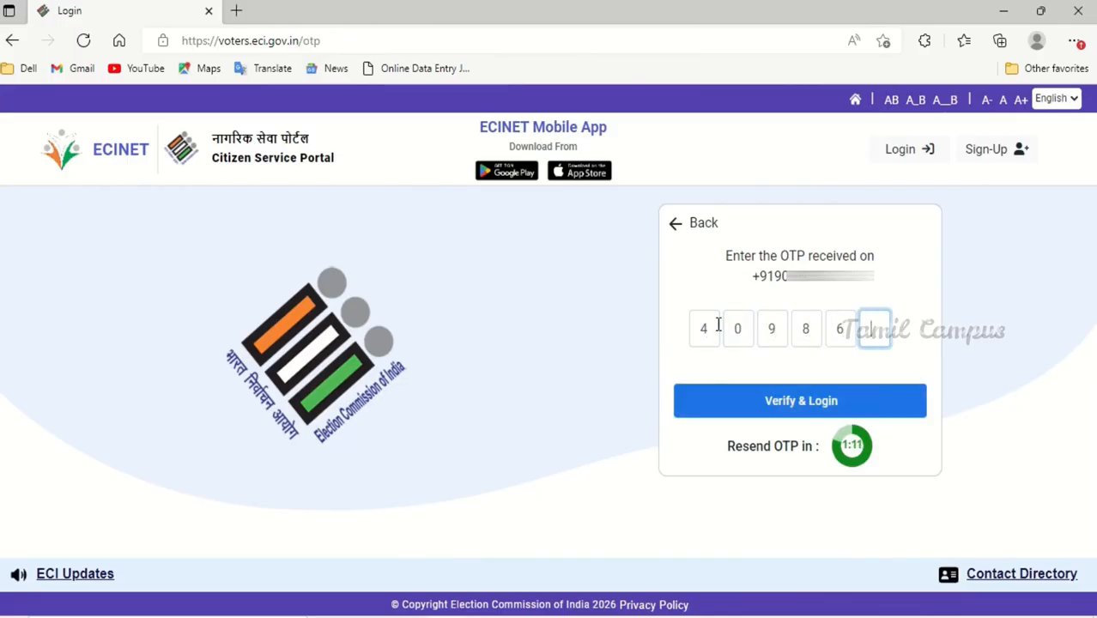
click(778, 410)
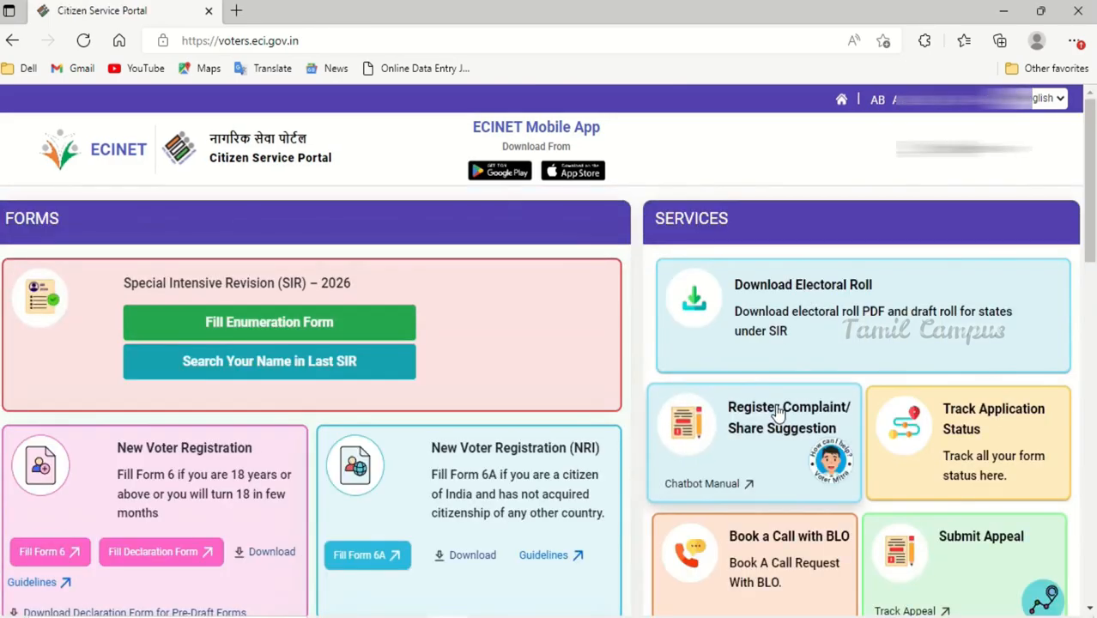
- Scroll to the Correction Of Entries card and start Fill Form 8
scroll(626, 246, down, 5)
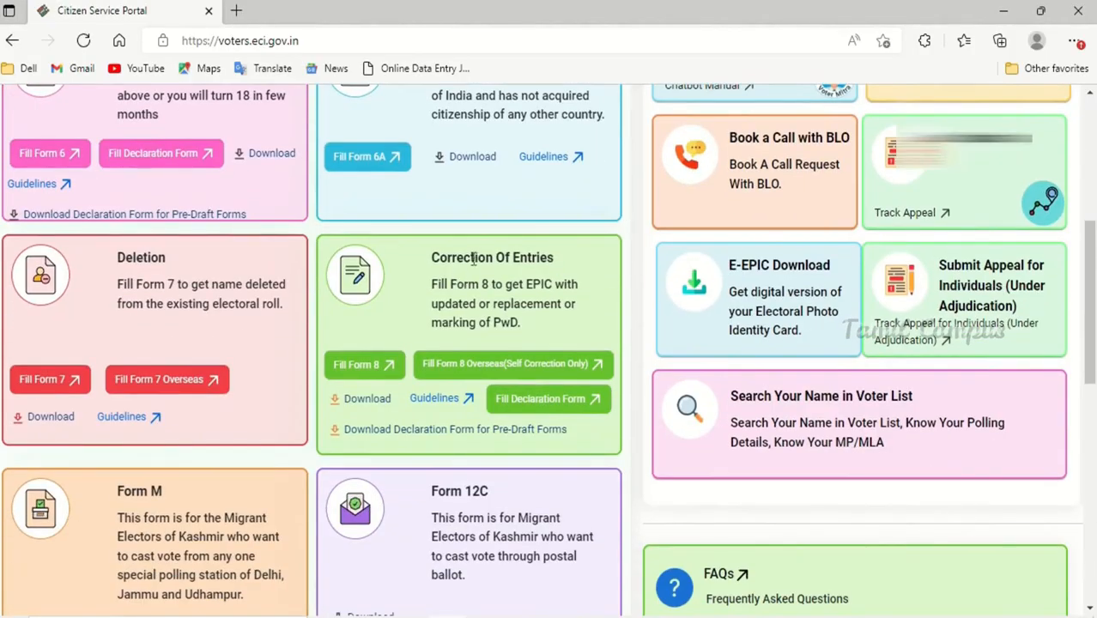
click(369, 371)
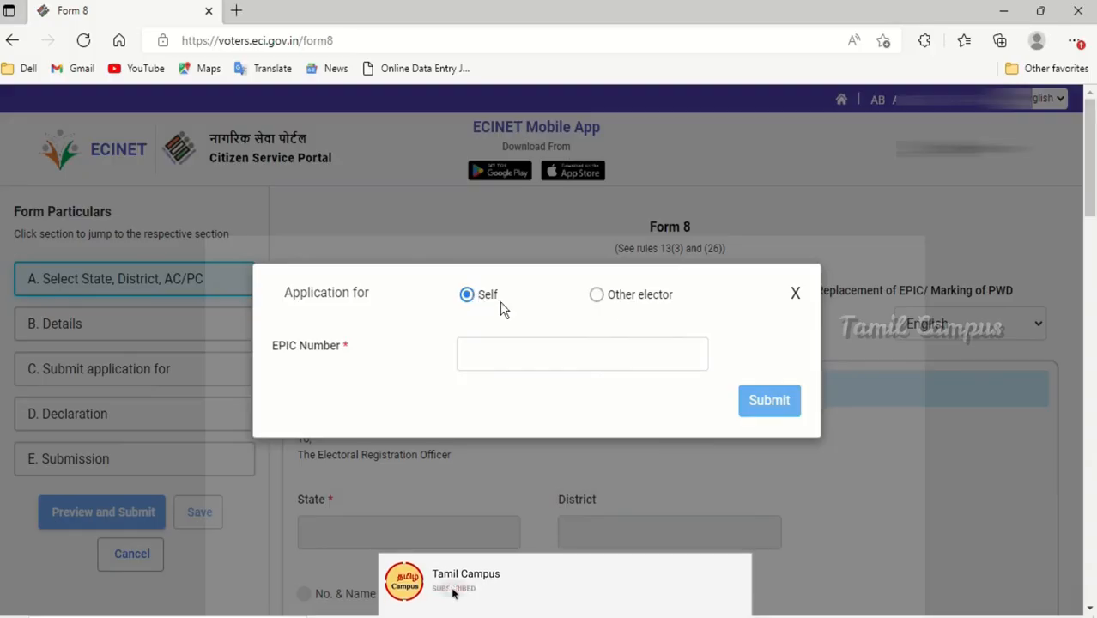
- Paste the elector's EPIC number, look it up, and confirm the single matching record
click(497, 362)
key(ctrl+v)
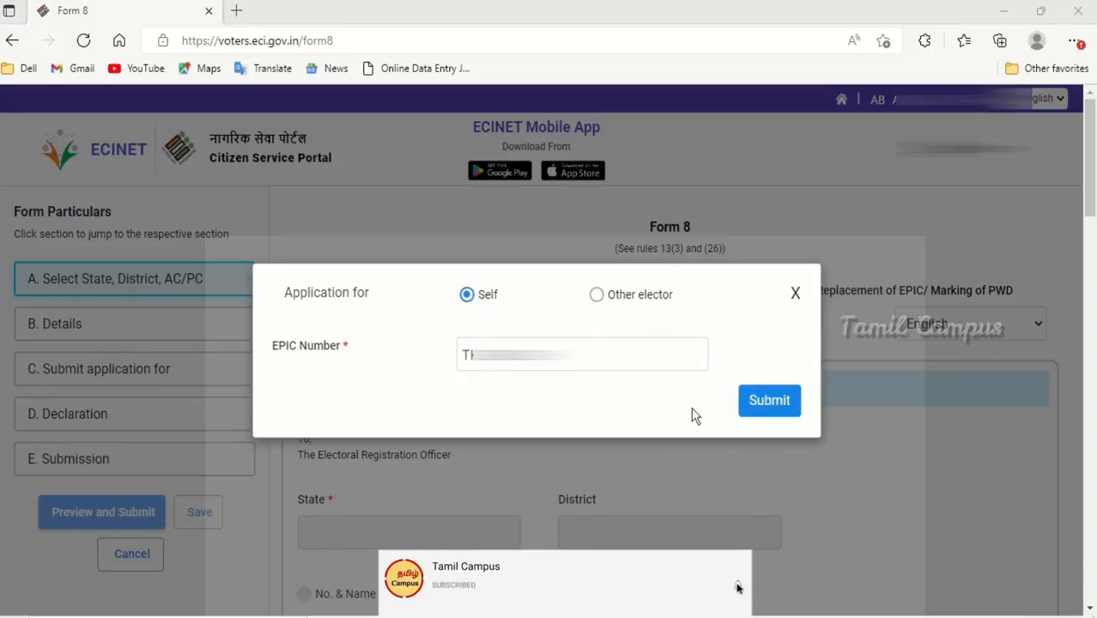
click(769, 401)
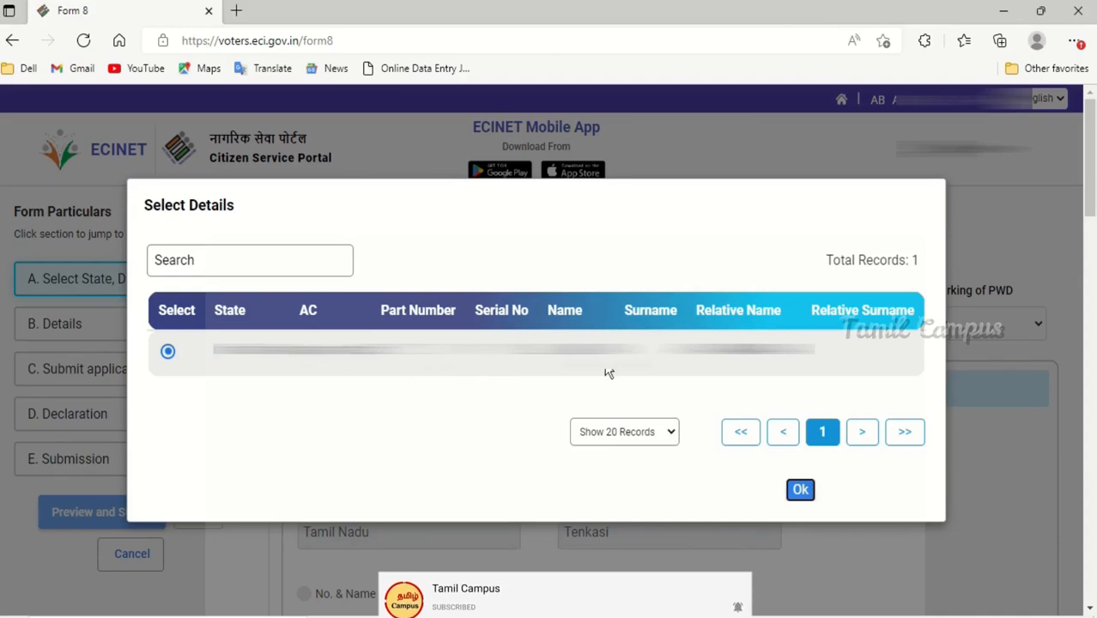
click(798, 490)
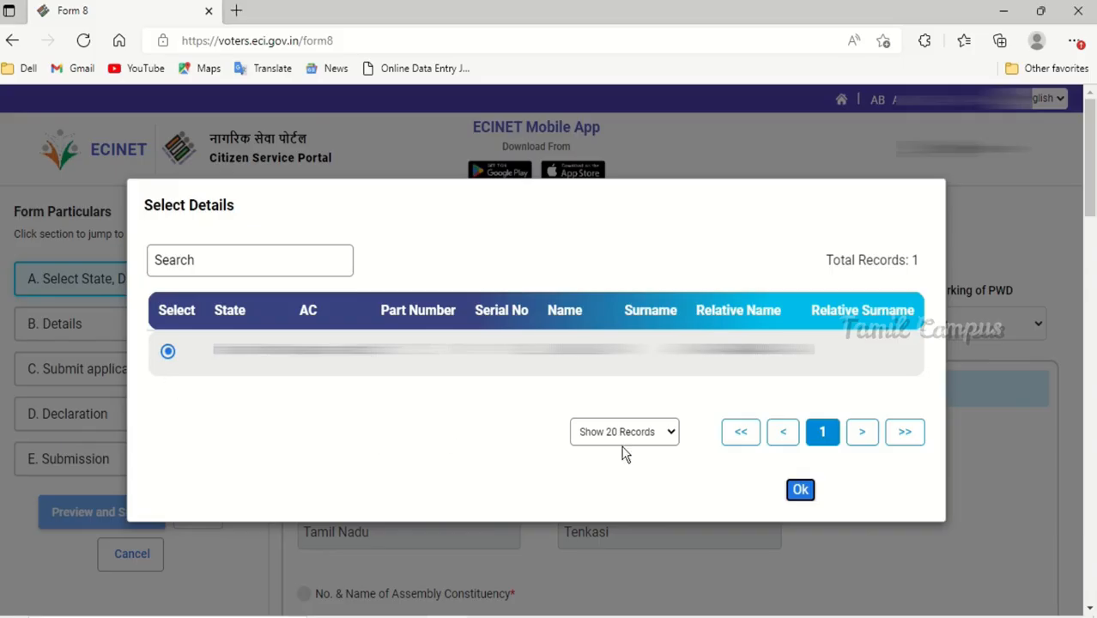
click(799, 491)
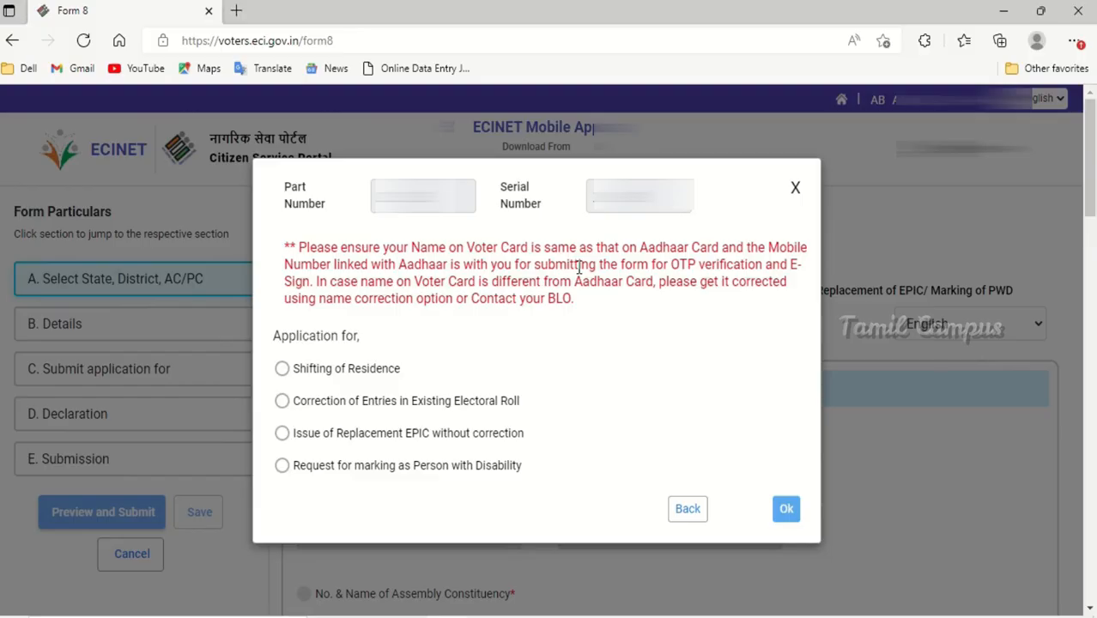
- Choose Correction of Entries in Existing Electoral Roll as the application type and confirm it
click(282, 369)
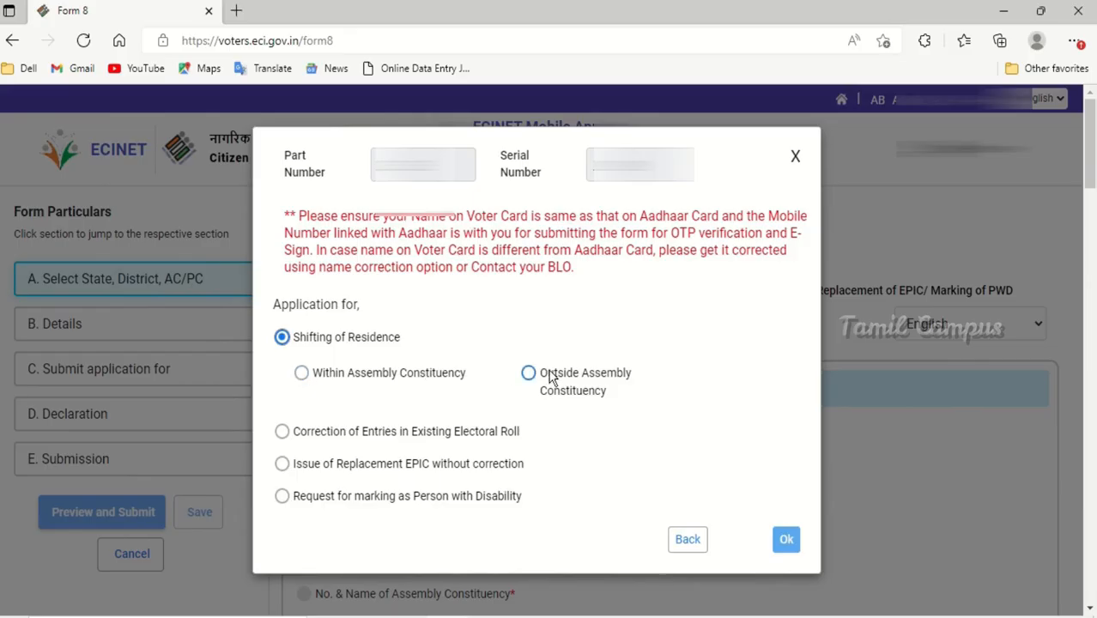
click(281, 430)
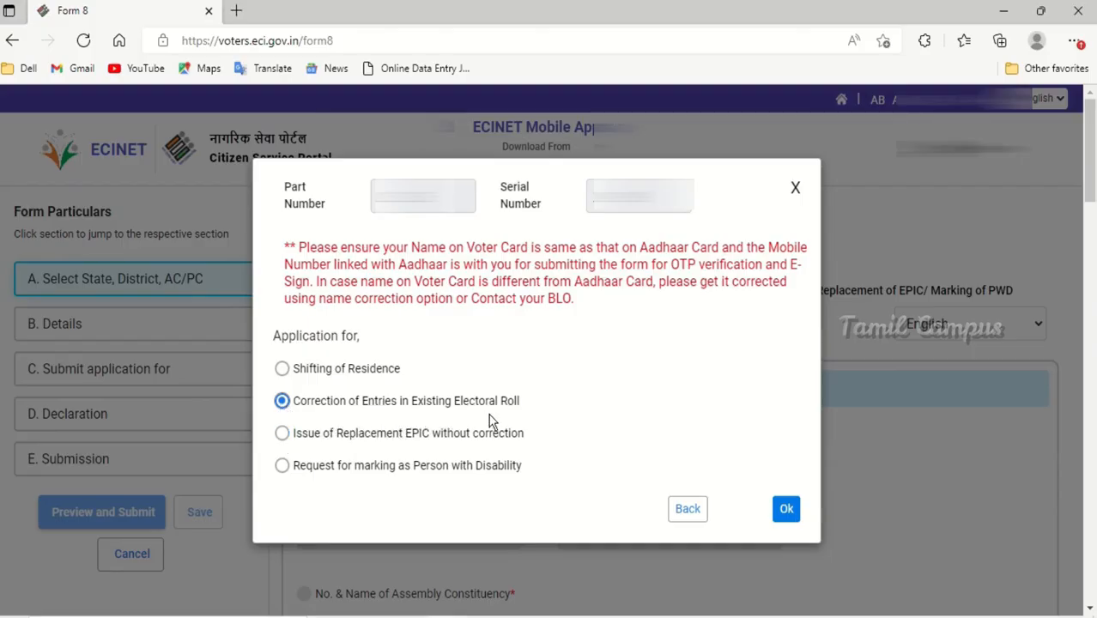
click(786, 514)
click(786, 512)
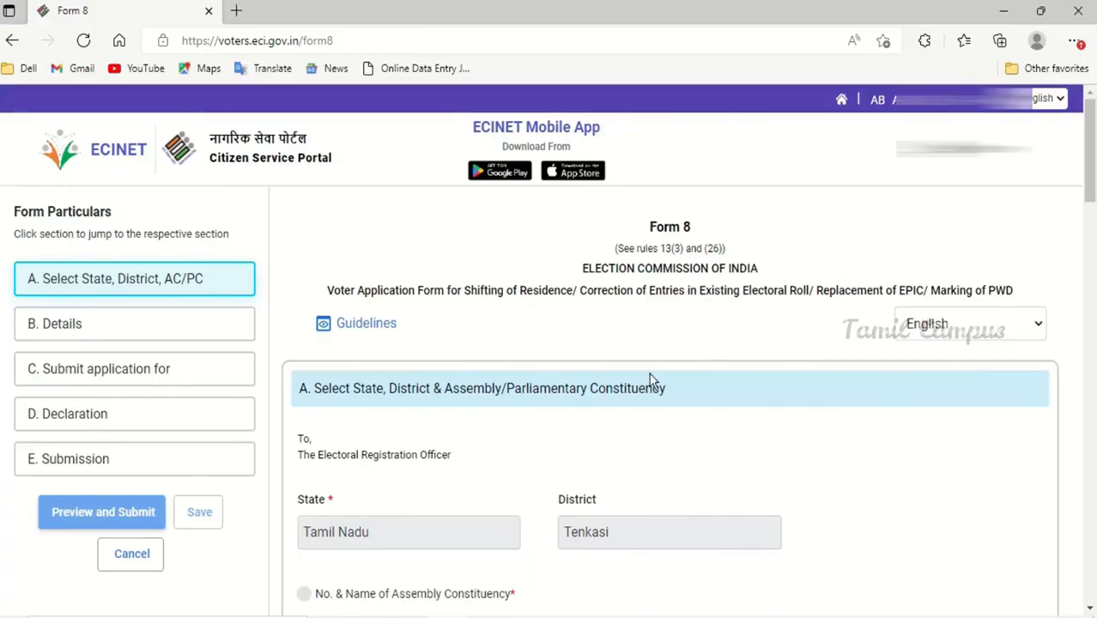
- Review section A showing Assembly Constituency 223 Alangulam and continue to section B
scroll(925, 436, down, 1)
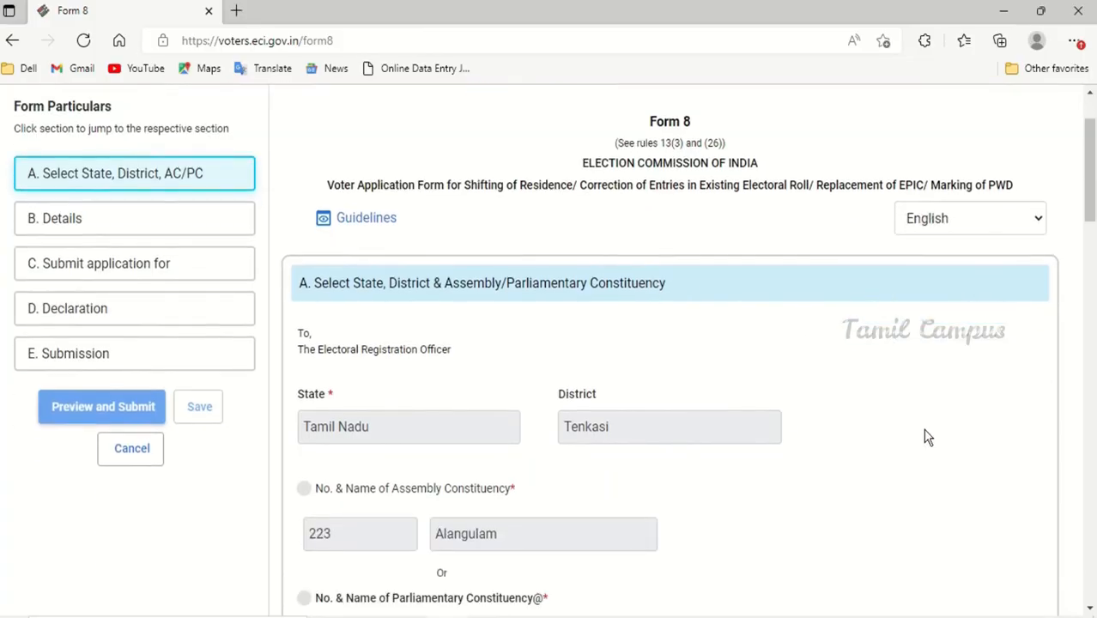
scroll(925, 436, down, 1)
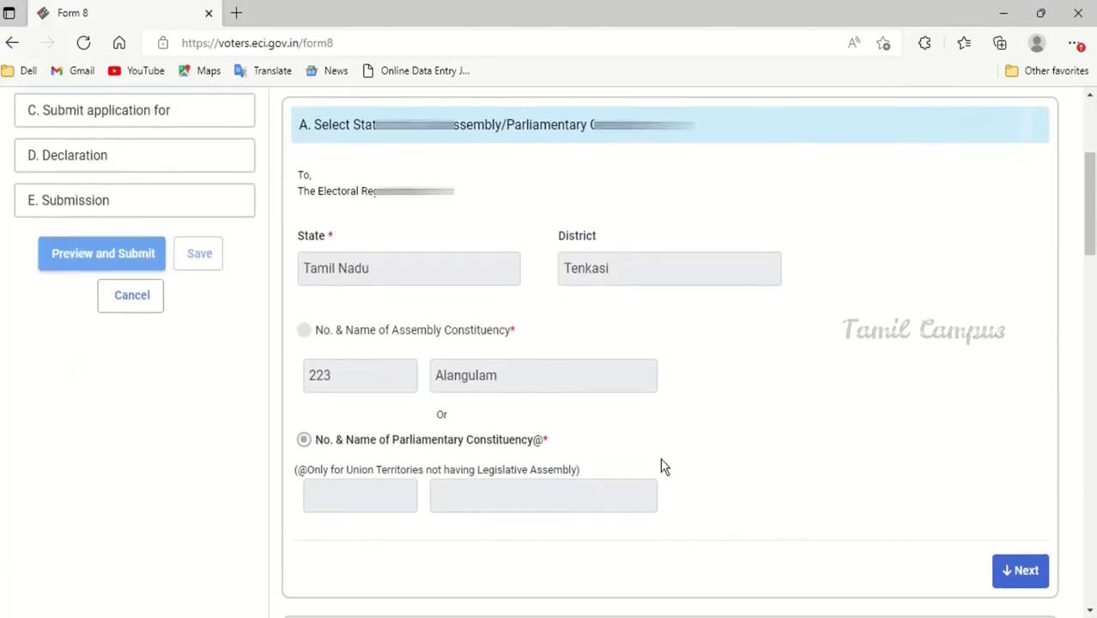
click(1027, 572)
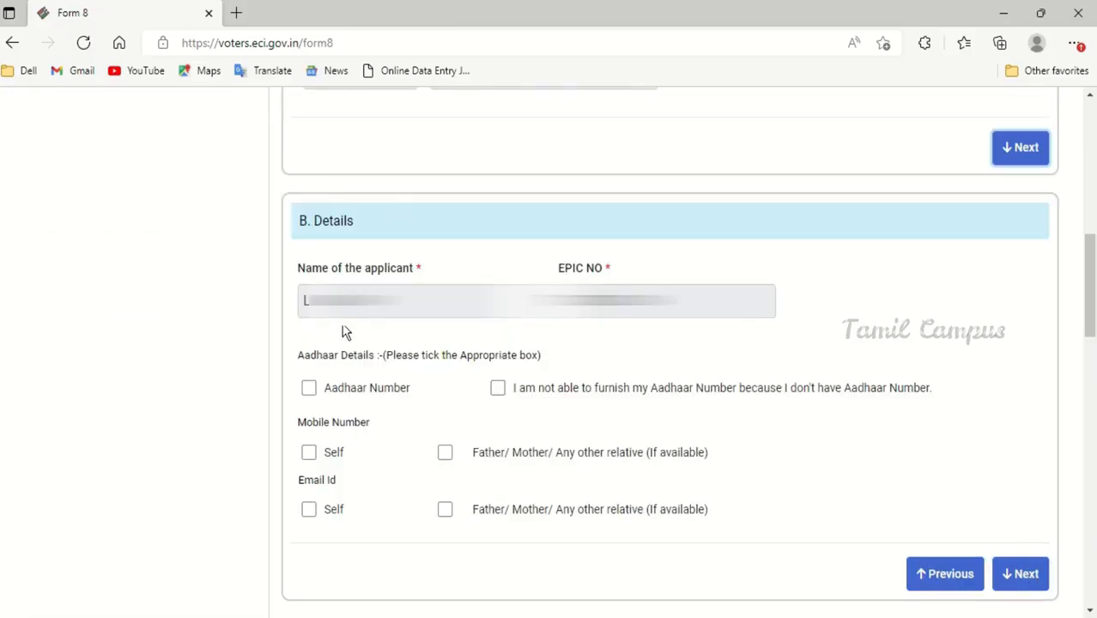
- Indicate that an Aadhaar number will be given and fill in the Aadhaar field
click(308, 388)
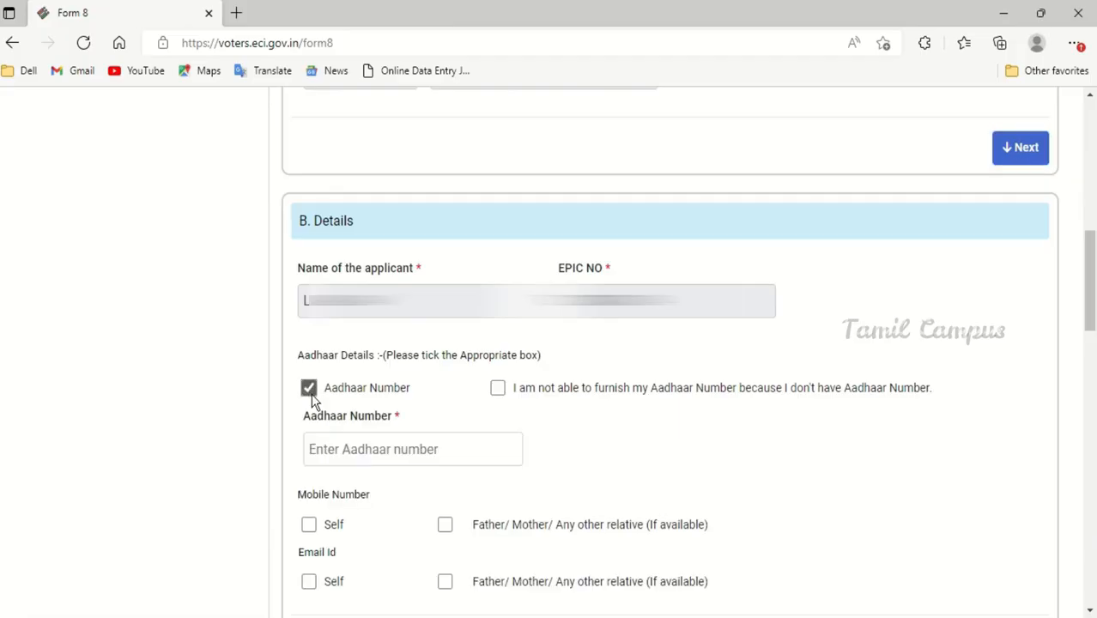
click(370, 454)
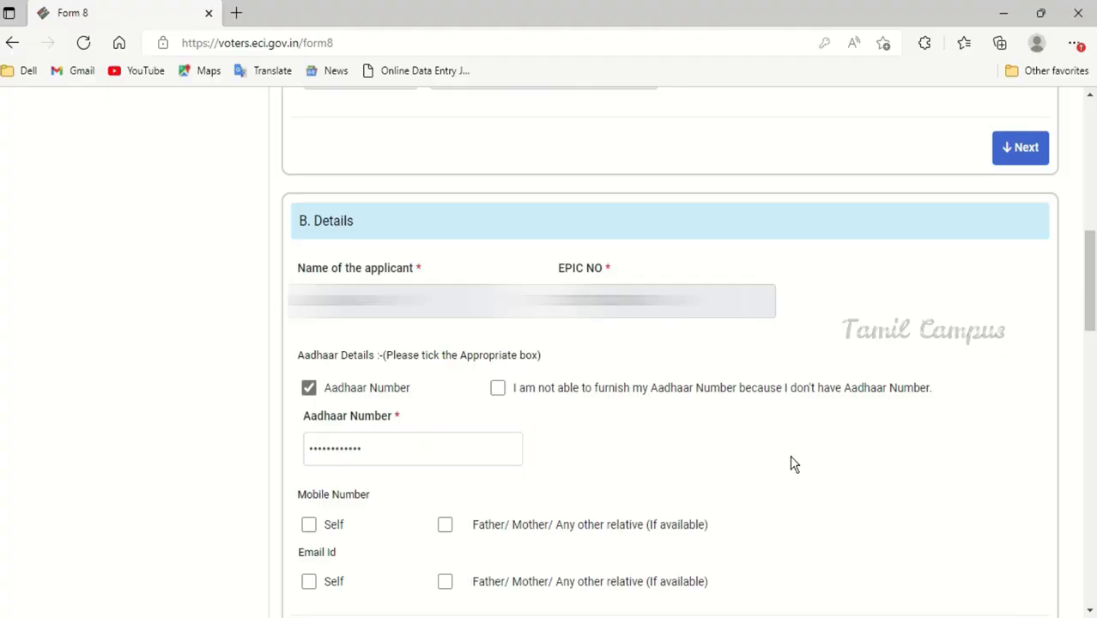
scroll(340, 272, down, 3)
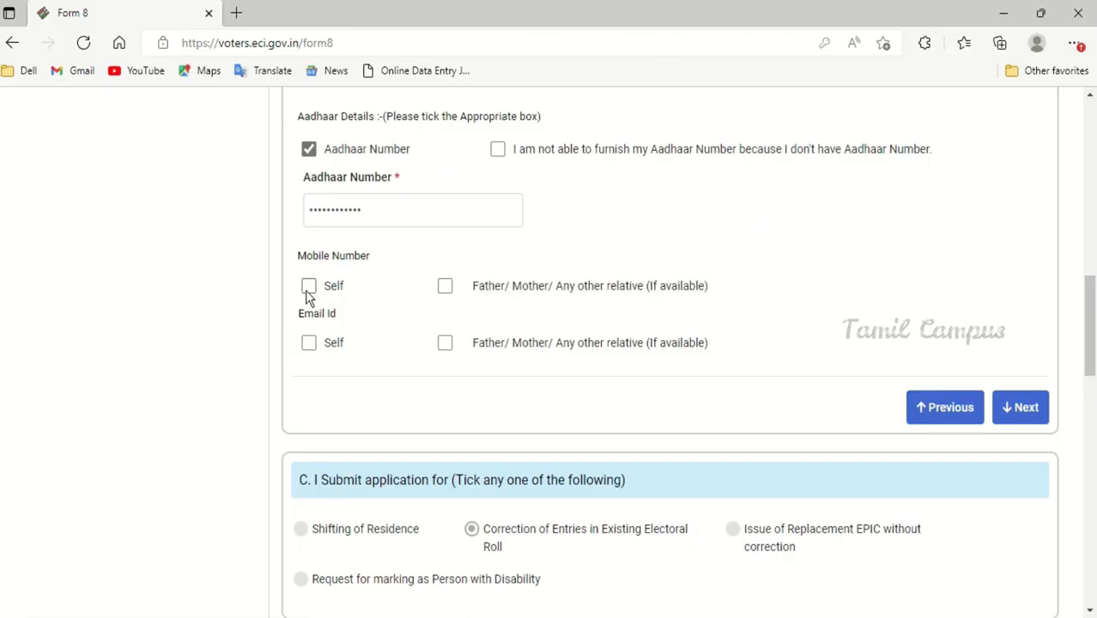
- Enter the applicant's own mobile number and e-mail address, then advance to section C
click(306, 289)
click(367, 355)
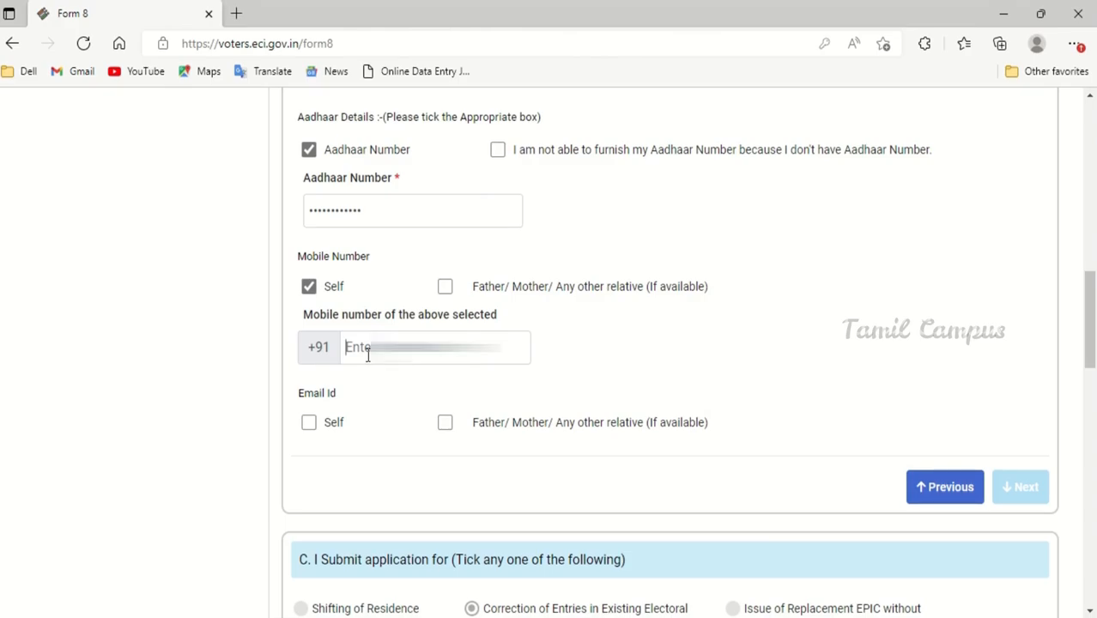
text(908)
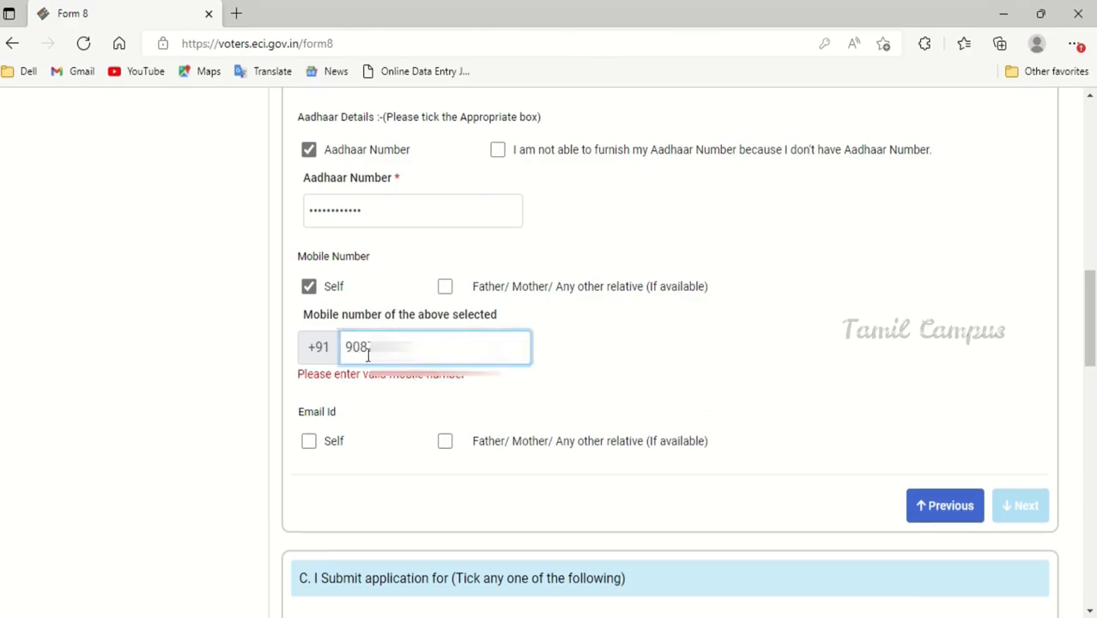
text(0)
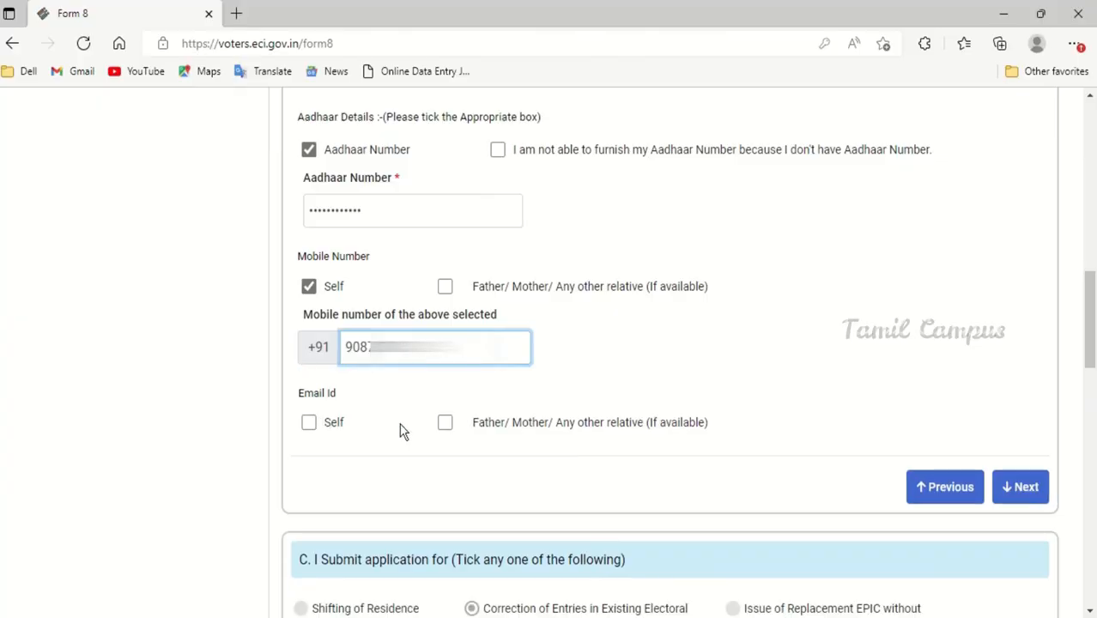
click(308, 424)
click(355, 488)
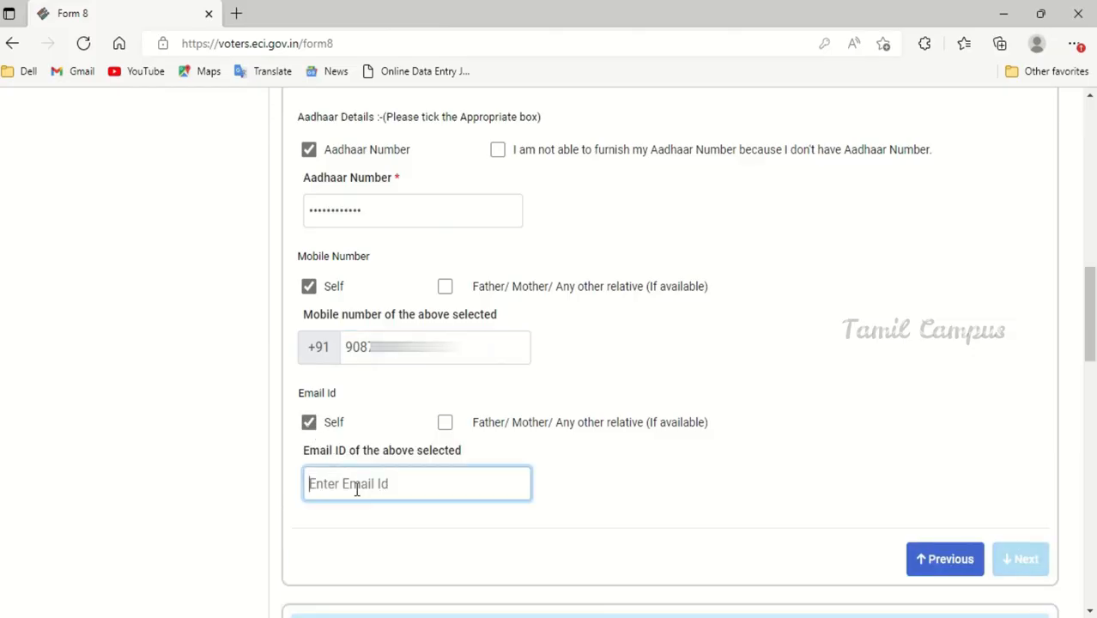
key(ctrl+v)
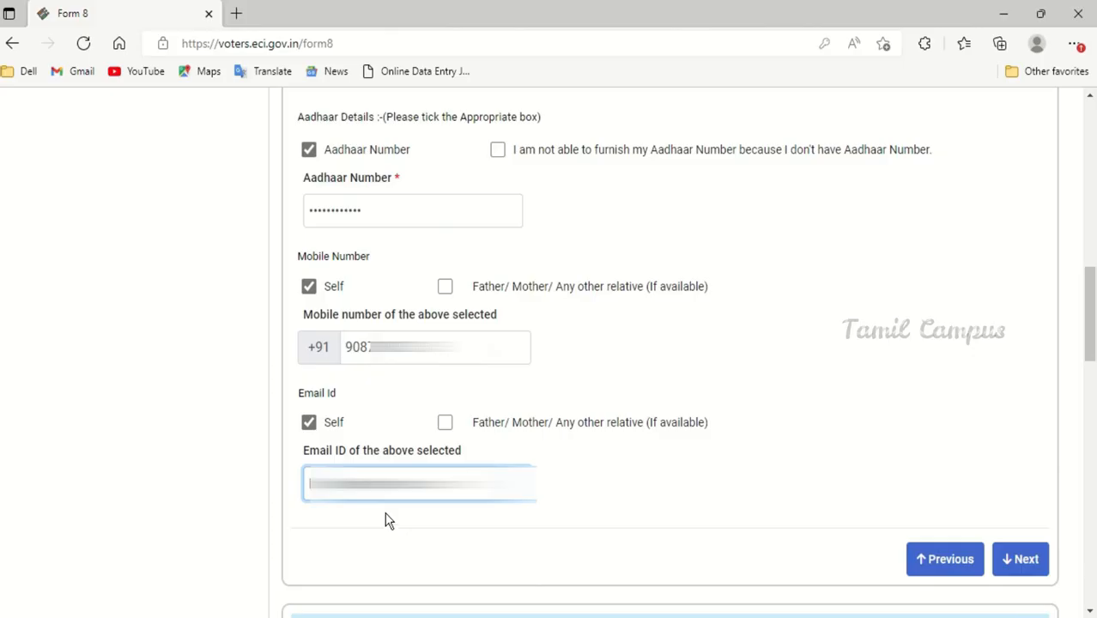
click(1021, 562)
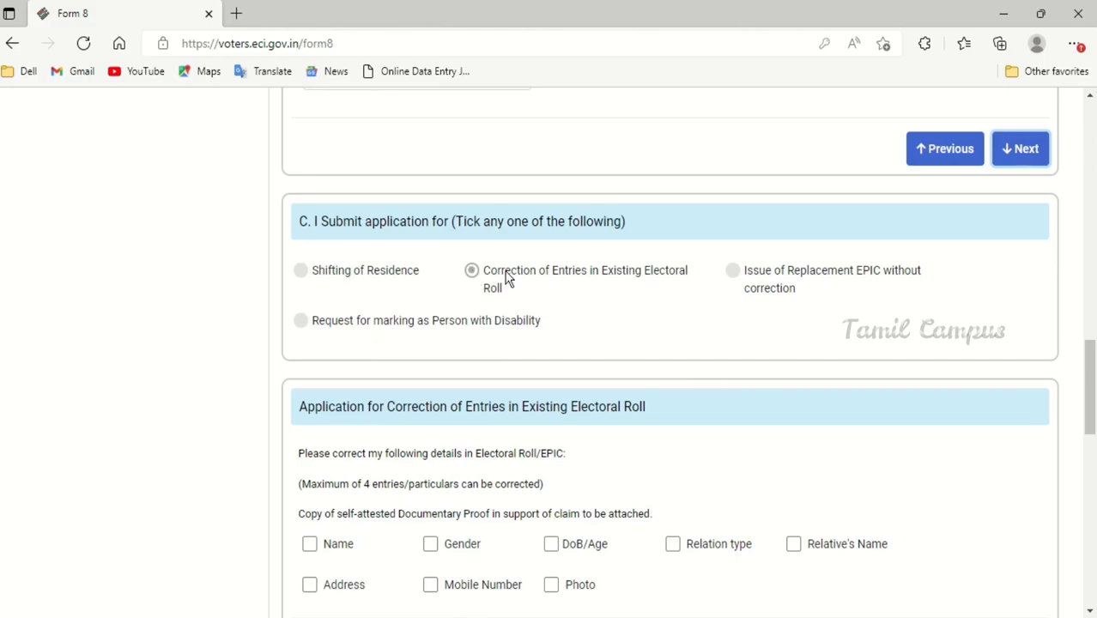
- Tick Name and Photo for correction and begin typing the corrected first name
scroll(669, 388, down, 2)
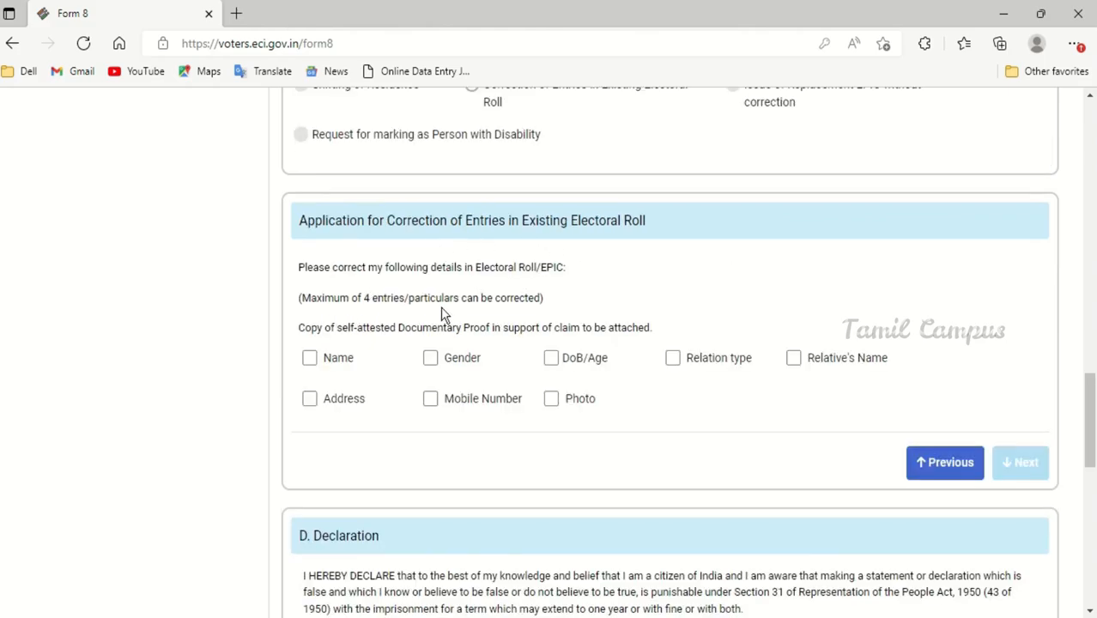
click(310, 358)
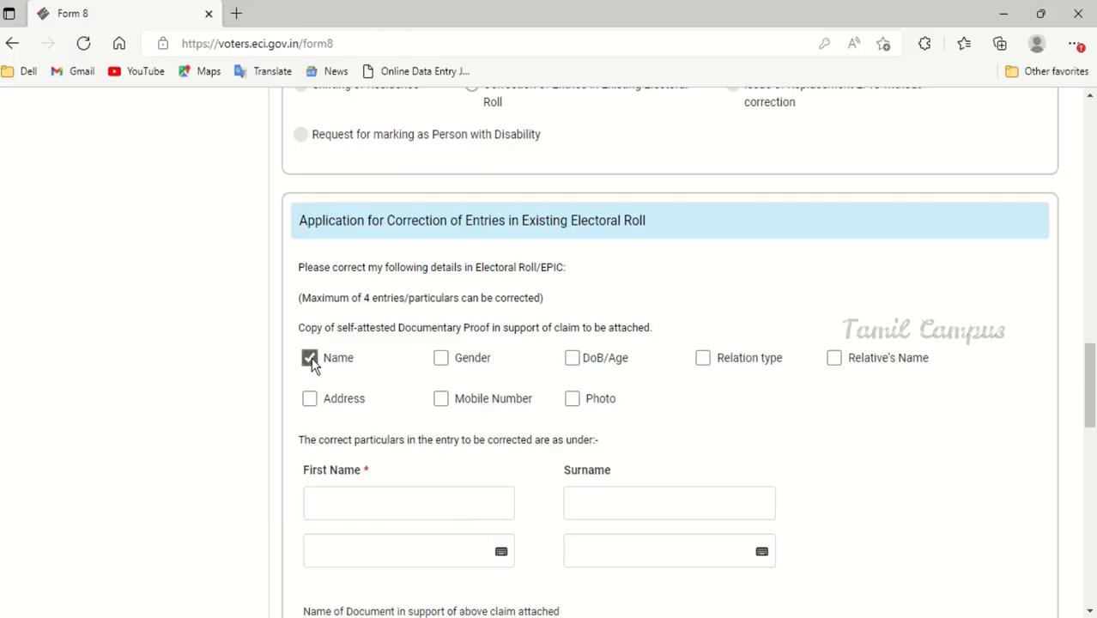
click(572, 400)
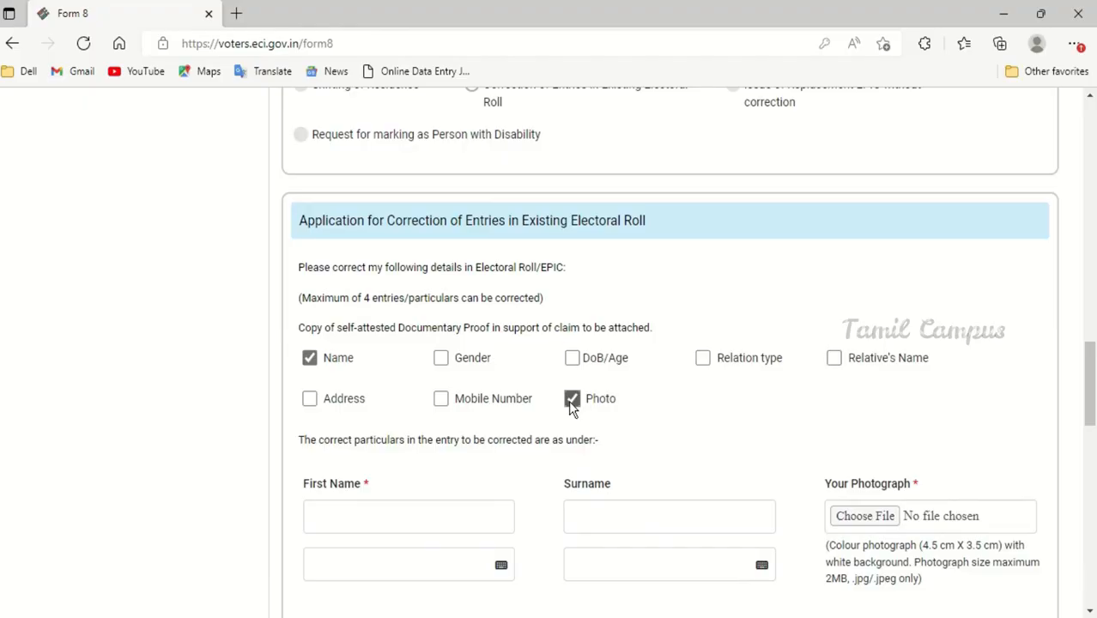
scroll(481, 386, down, 2)
click(402, 361)
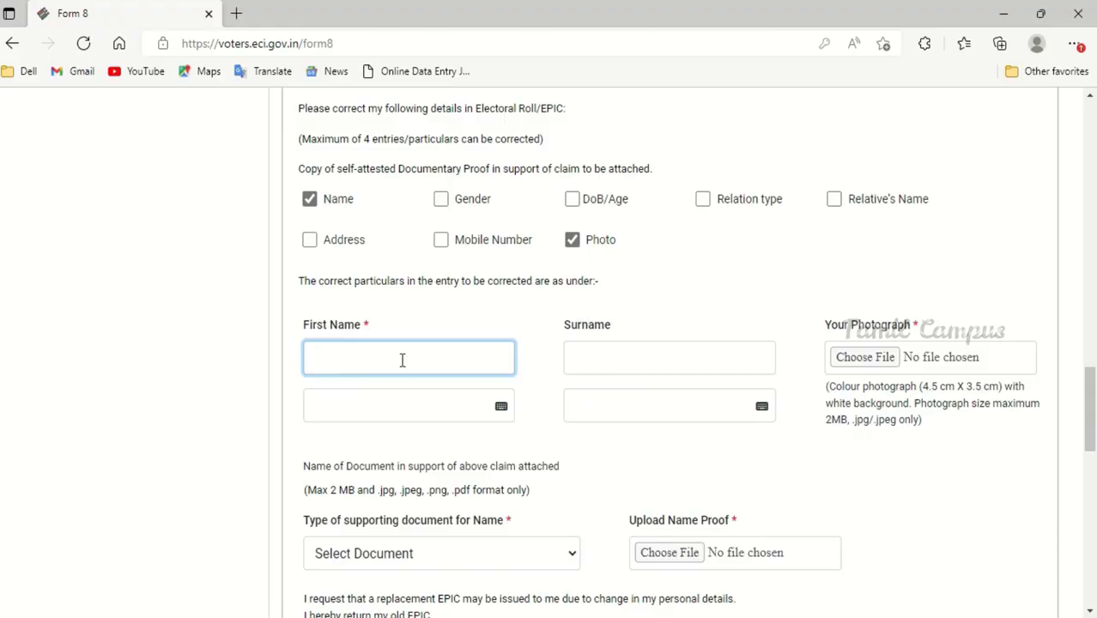
text(I)
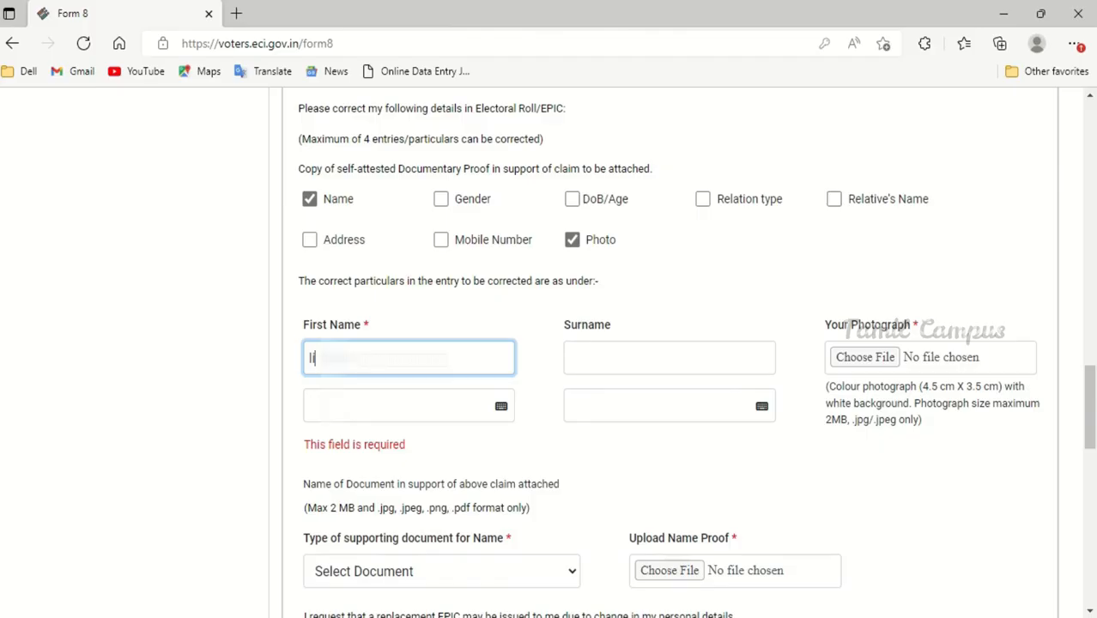
- Confirm the corrected first name as the EPIC-printed name and dismiss the Tamil keyboard
click(592, 363)
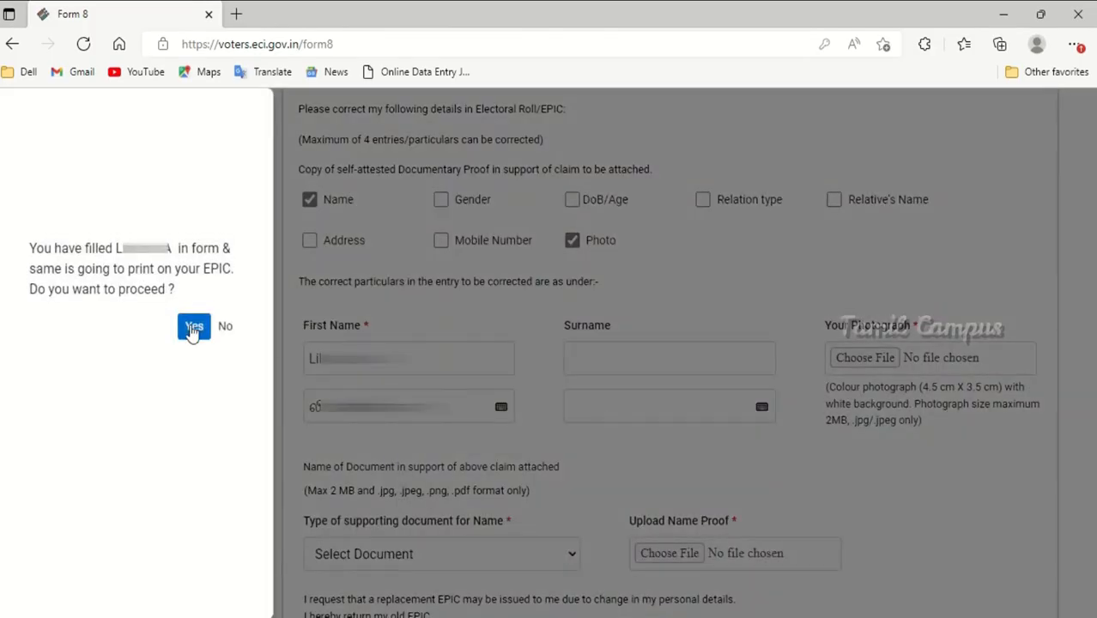
click(194, 328)
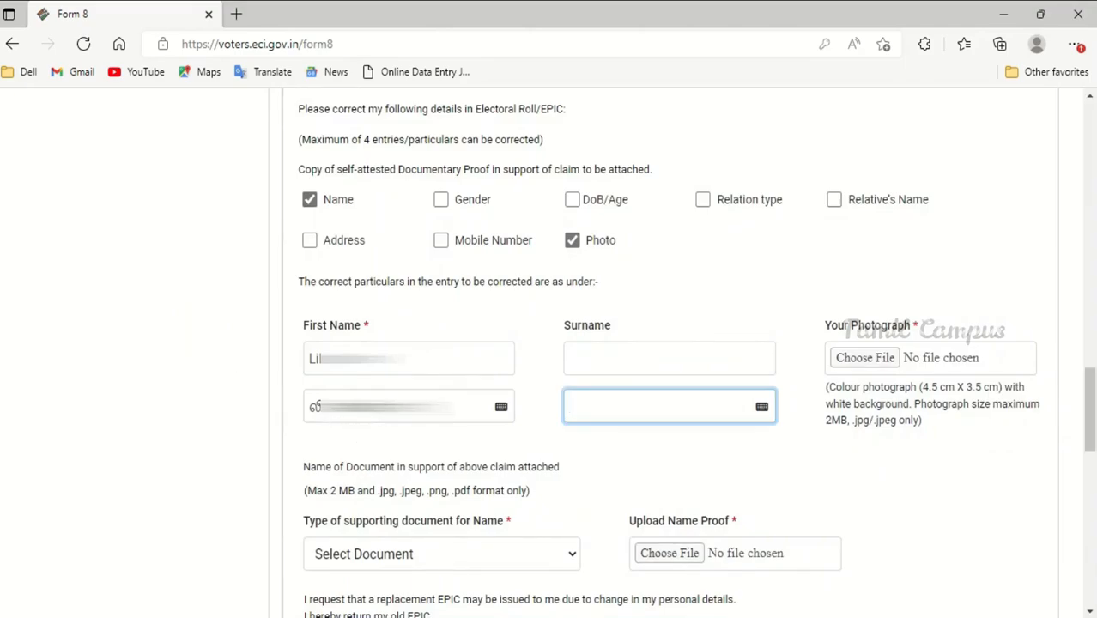
click(485, 412)
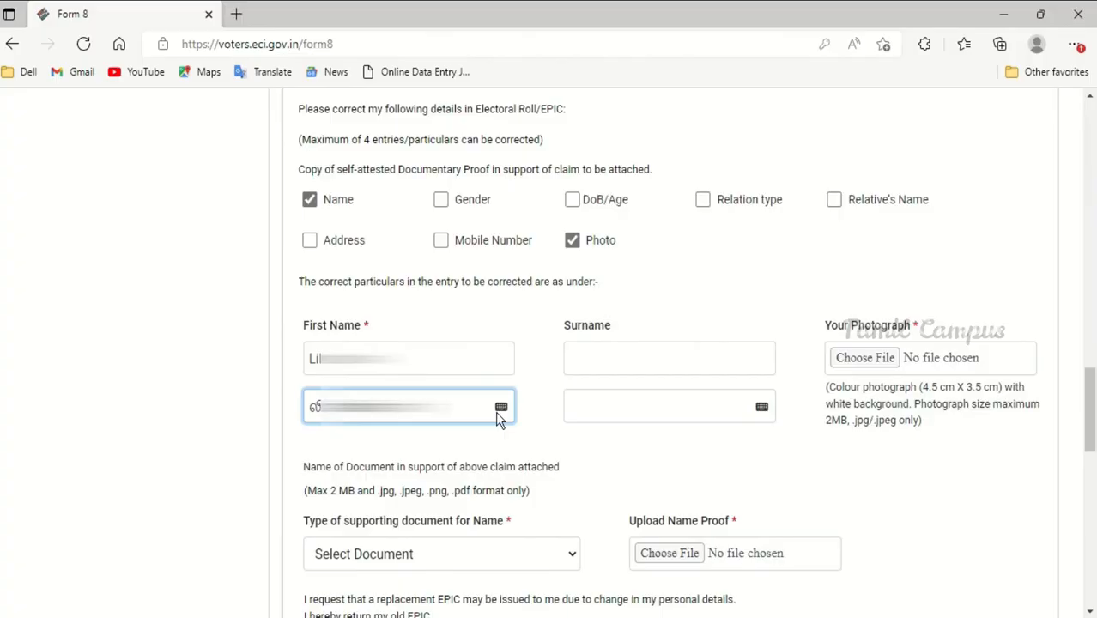
click(495, 411)
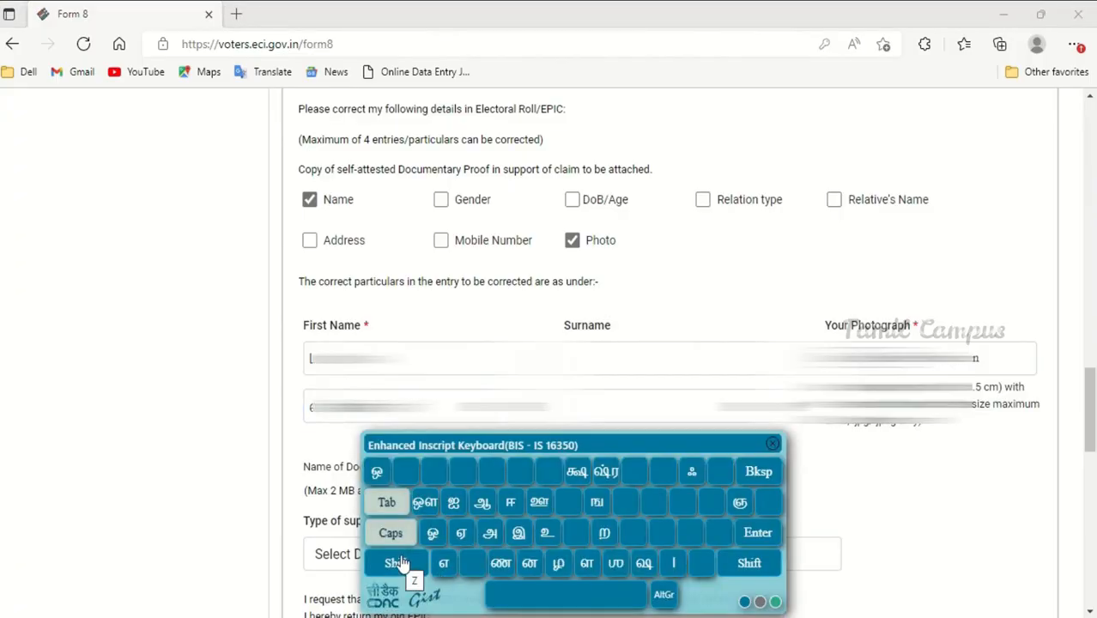
click(606, 365)
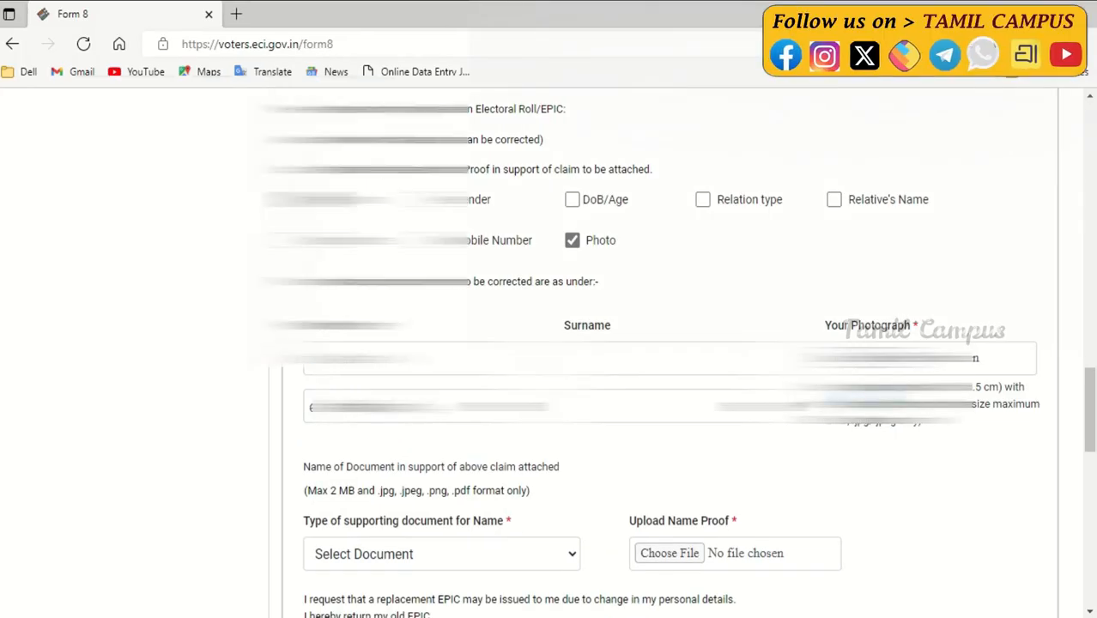
- Upload the new photograph, save the crop, and dismiss the face-detected message
click(876, 357)
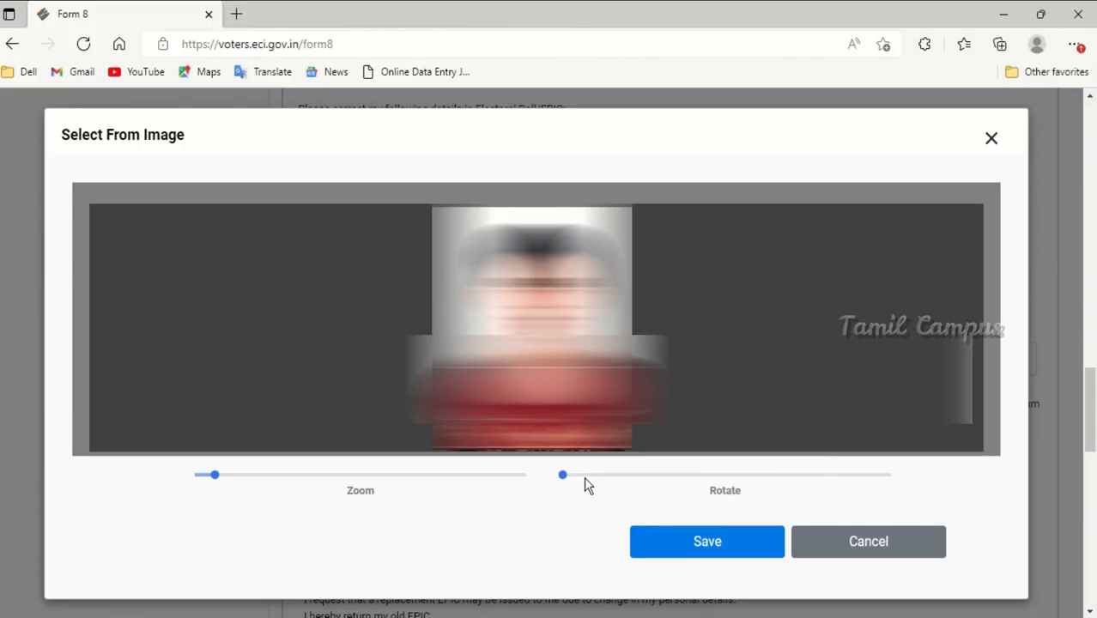
click(709, 542)
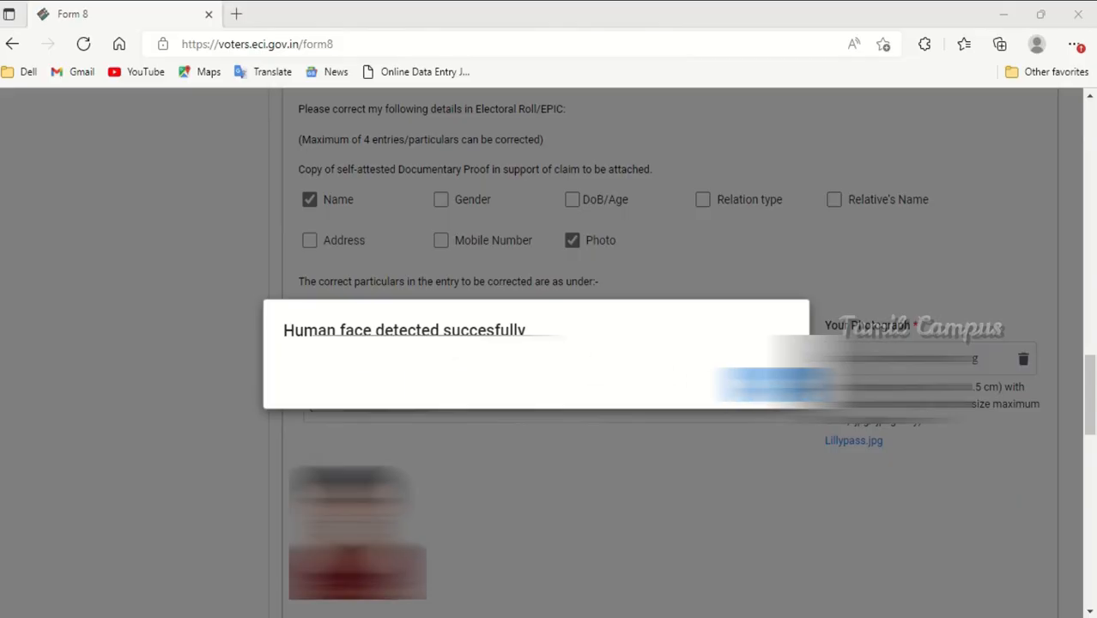
click(772, 384)
scroll(675, 477, down, 7)
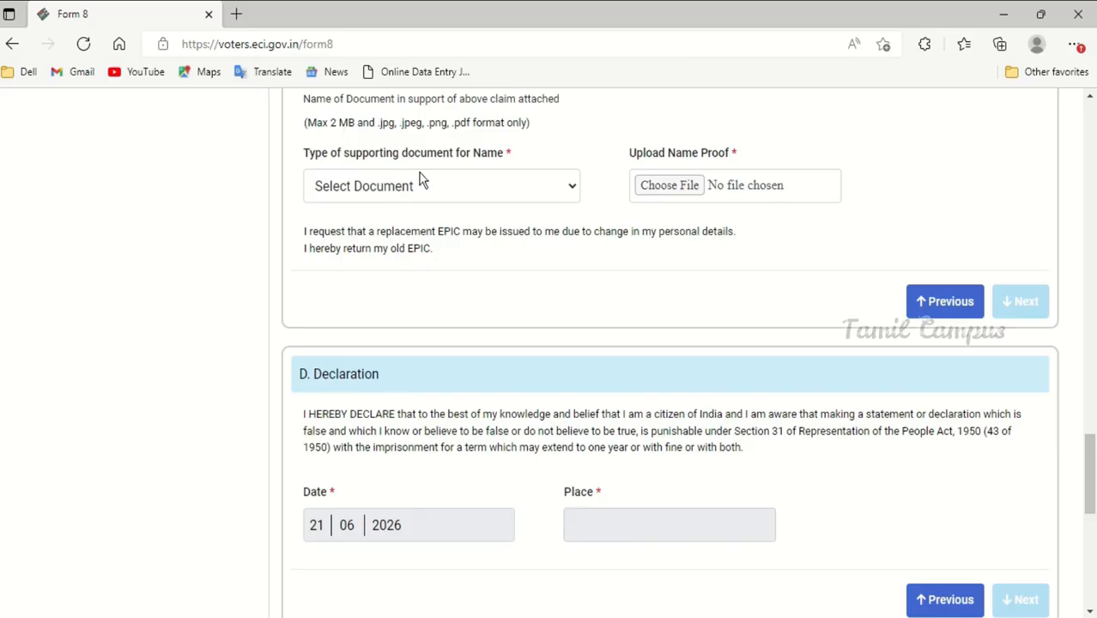
- Upload an Aadhaar Card as the name-proof document and continue to section D Declaration
click(567, 191)
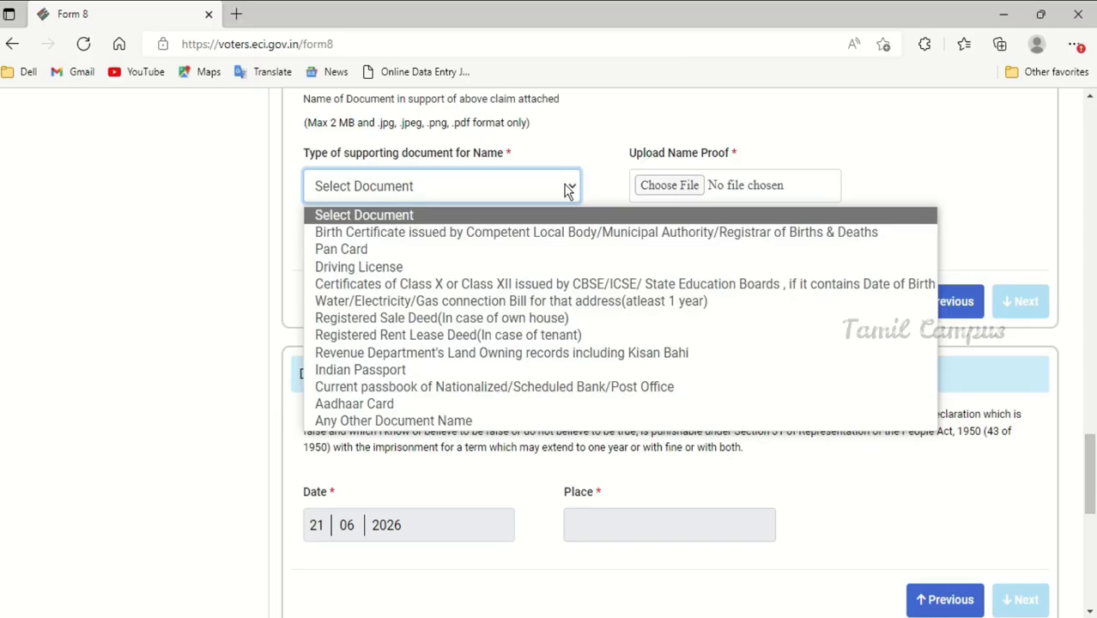
click(492, 405)
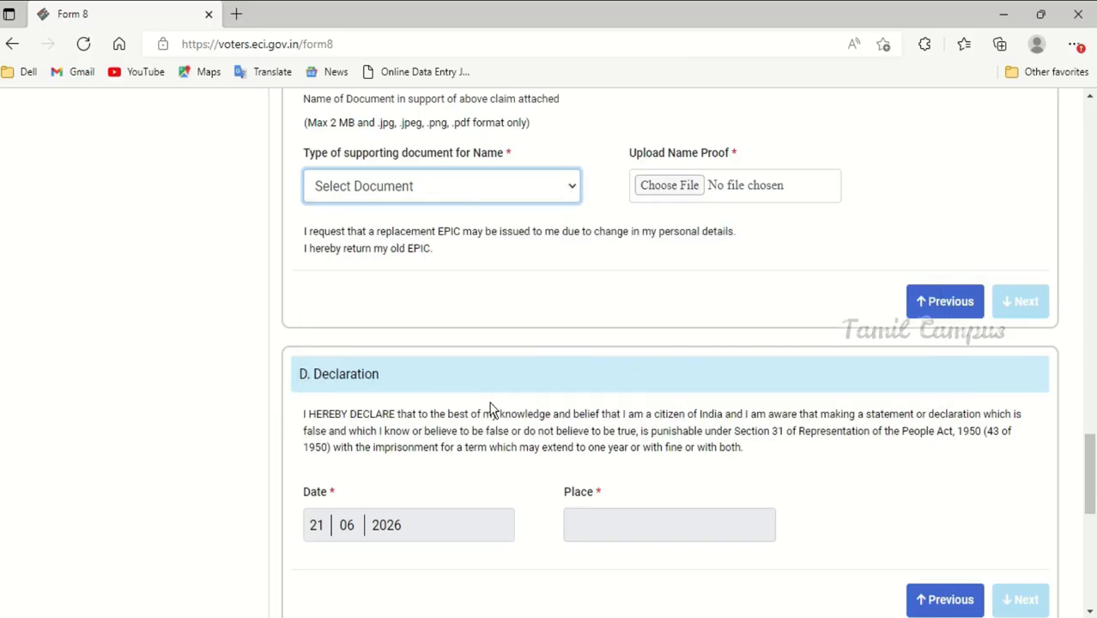
click(672, 194)
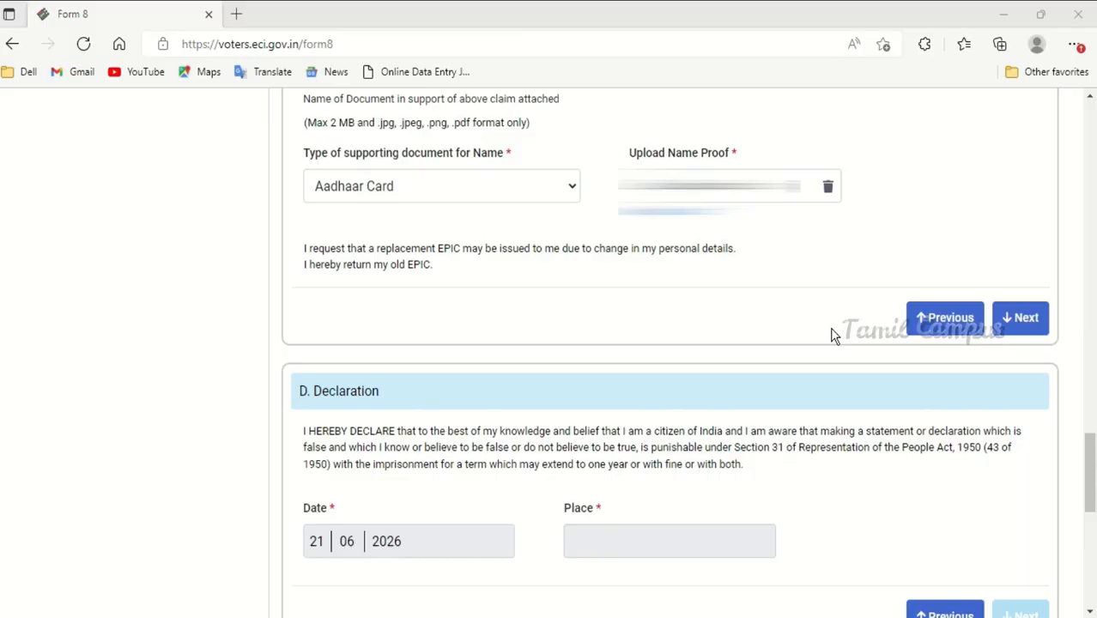
click(1025, 319)
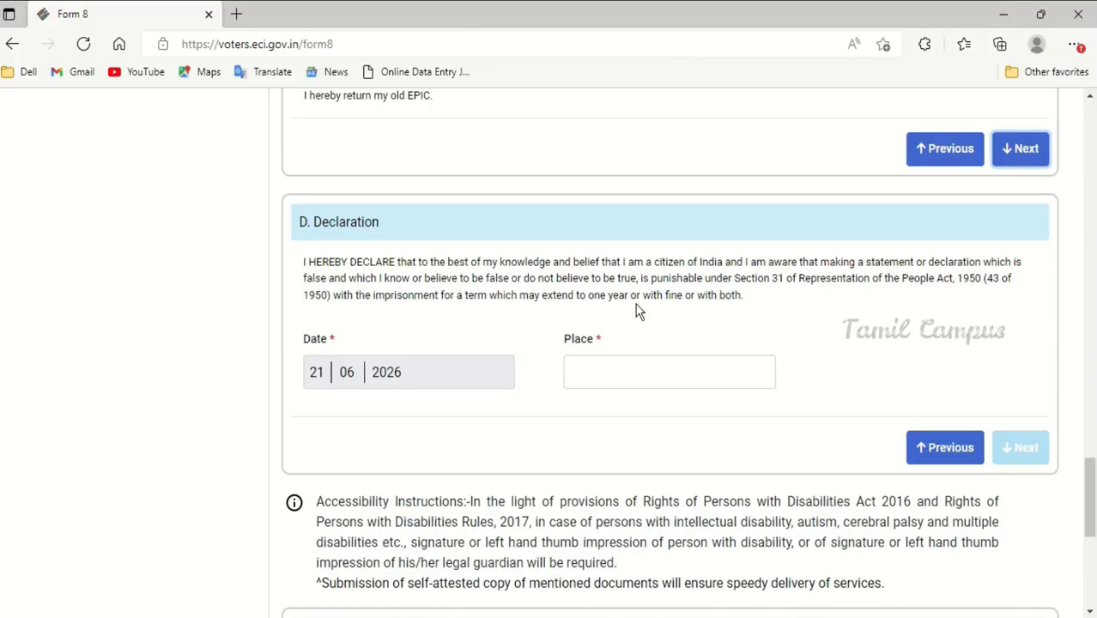
- Enter 'chengalpattu' as the declaration Place and continue to the submission section
click(599, 369)
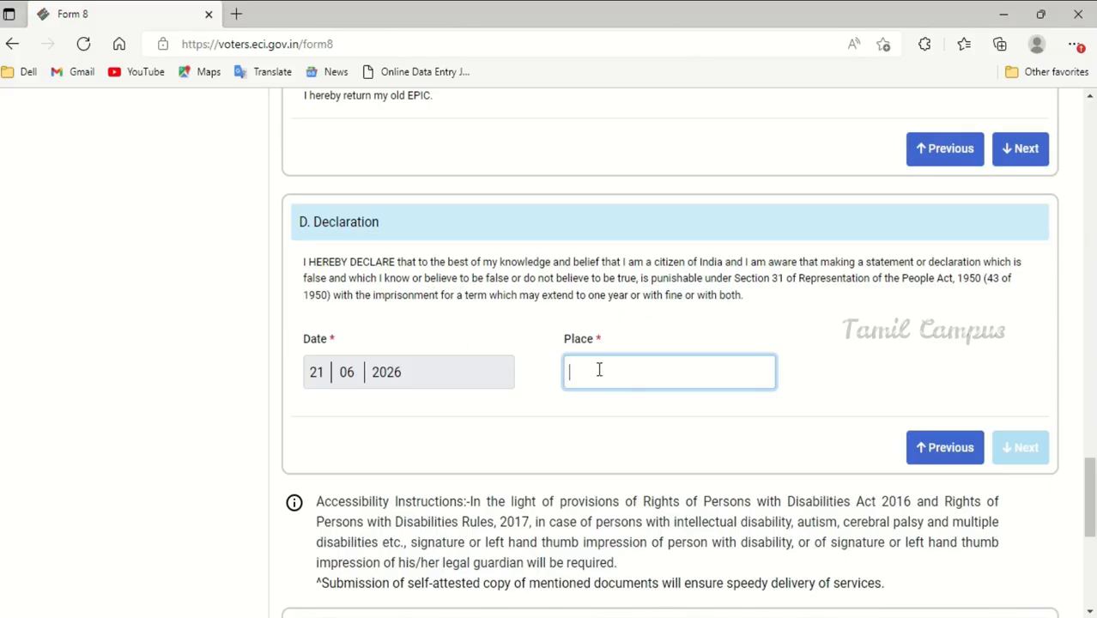
text(chengal)
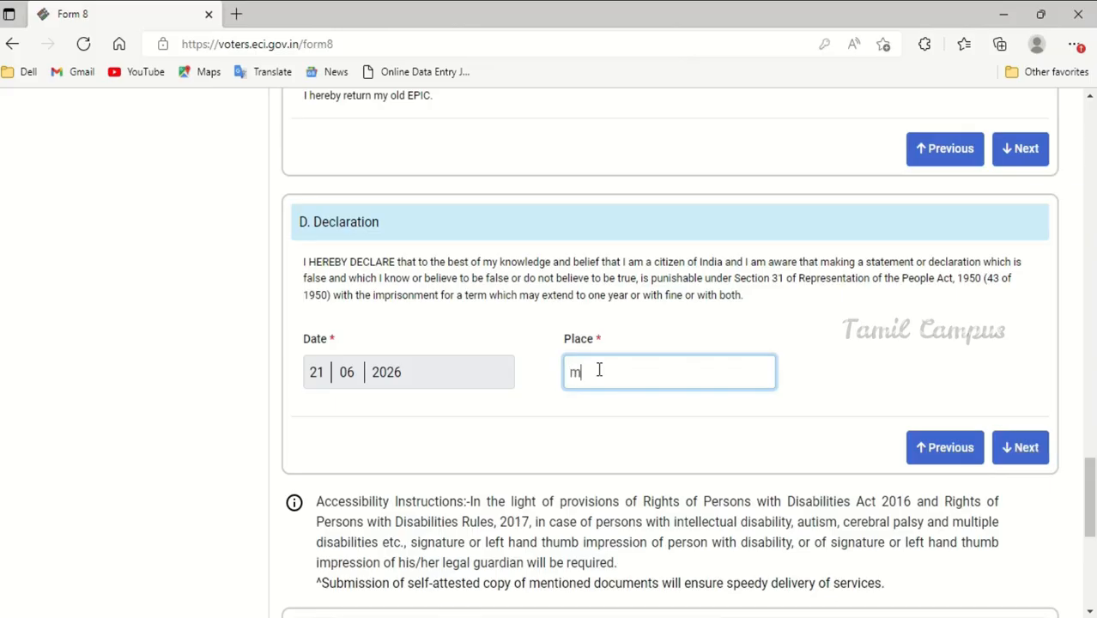
text(pattu)
click(1025, 447)
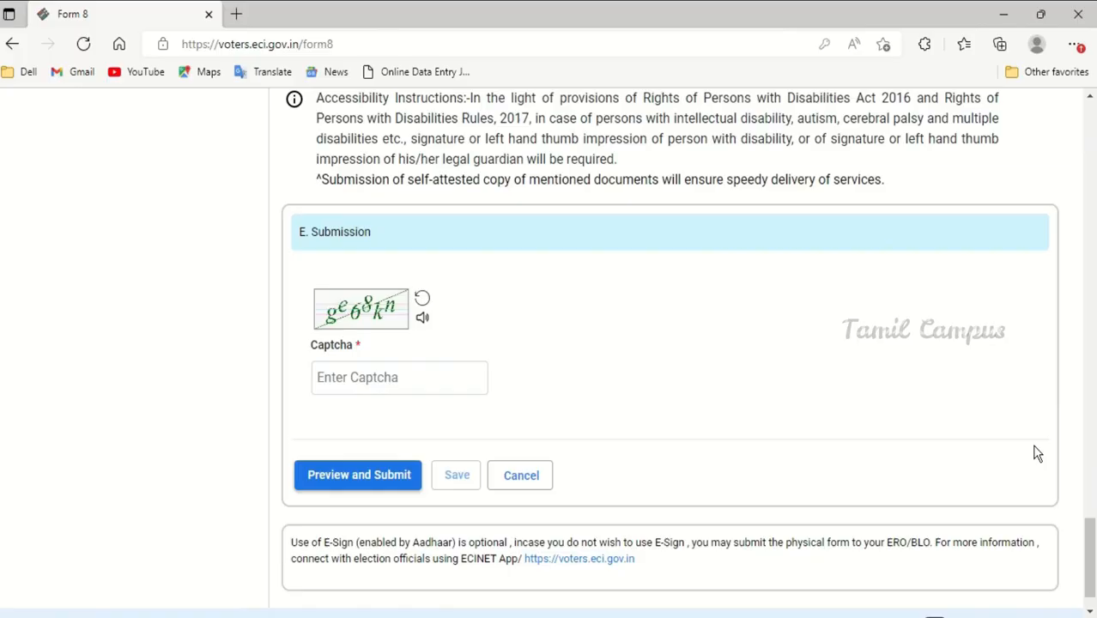
- Enter the captcha and open the preview of the completed Form 8
click(353, 375)
text(g)
click(356, 474)
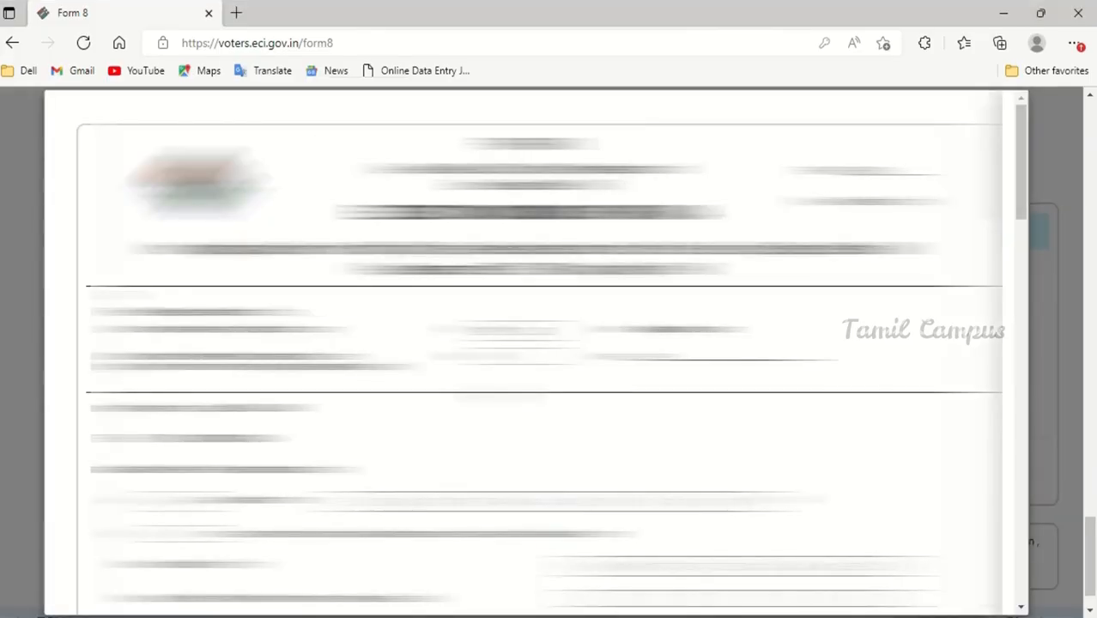
- From the end of the Form 8 preview, choose eSign & Submit and confirm with Yes
scroll(532, 351, down, 4)
scroll(532, 352, down, 10)
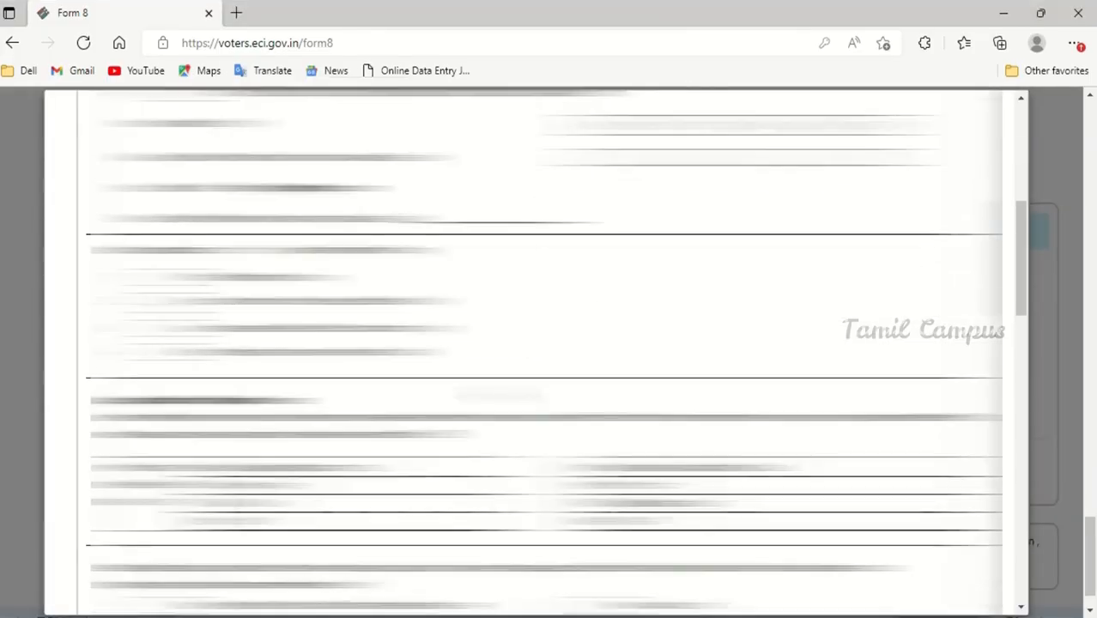
scroll(532, 352, down, 1)
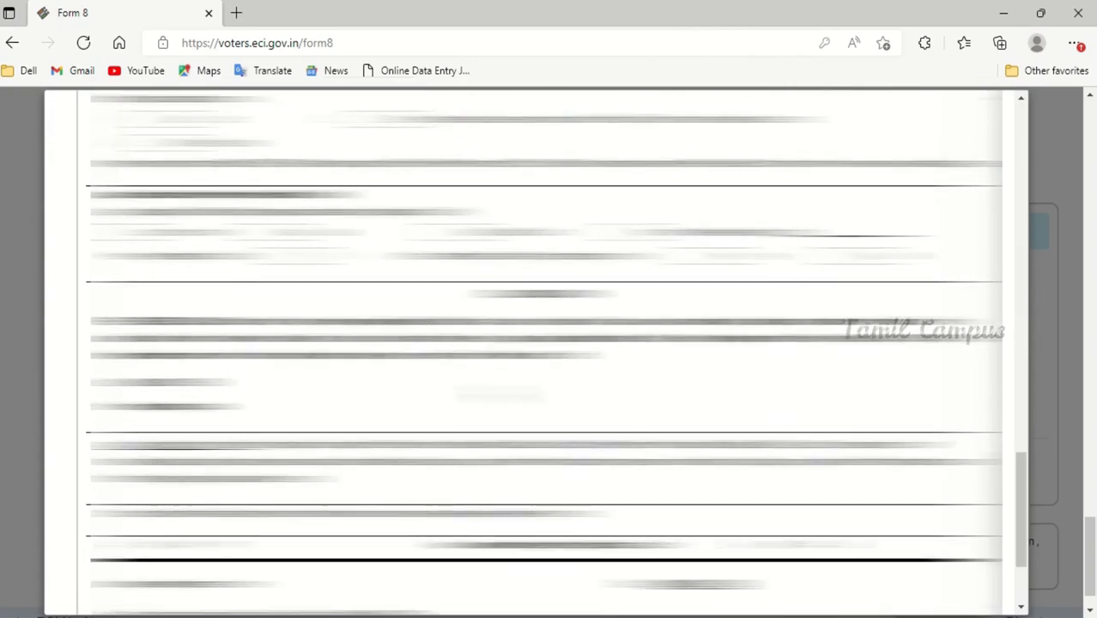
scroll(532, 351, down, 2)
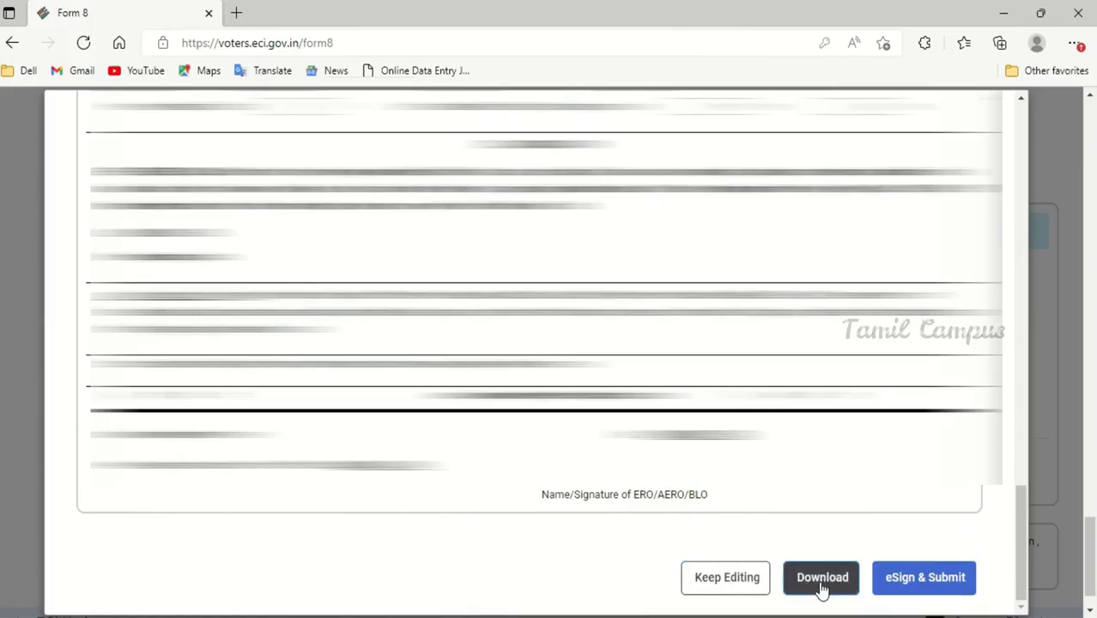
click(918, 583)
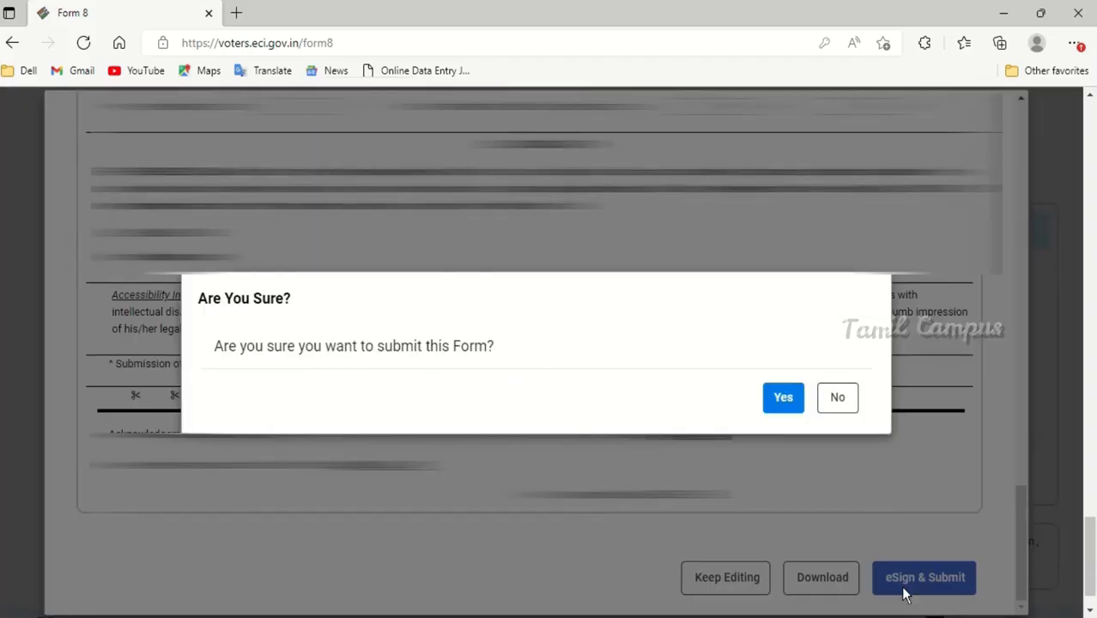
click(780, 417)
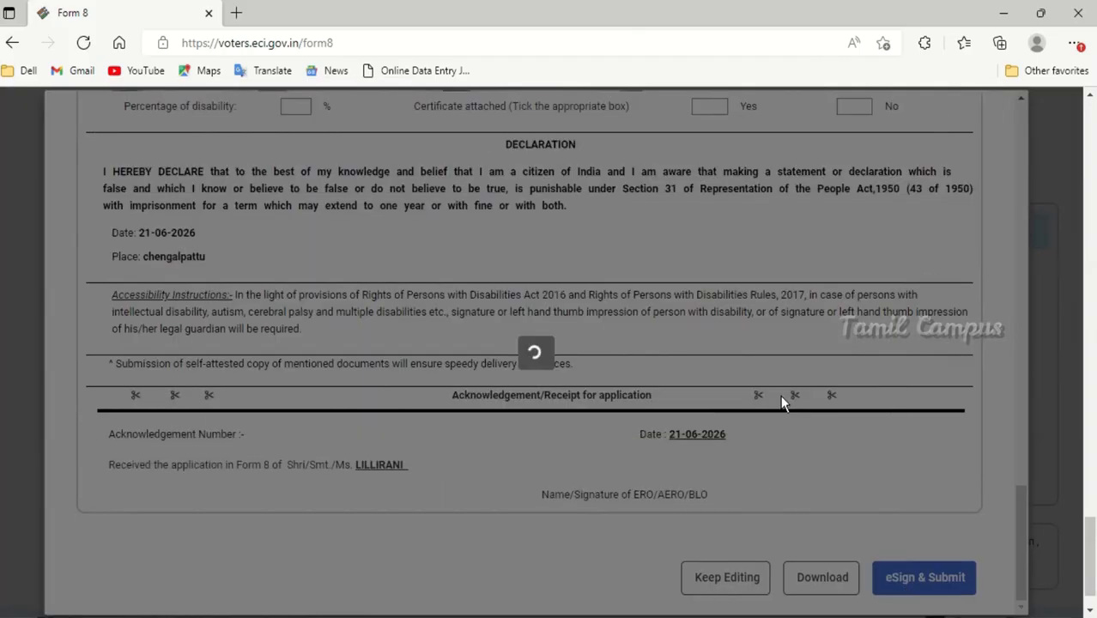
click(420, 347)
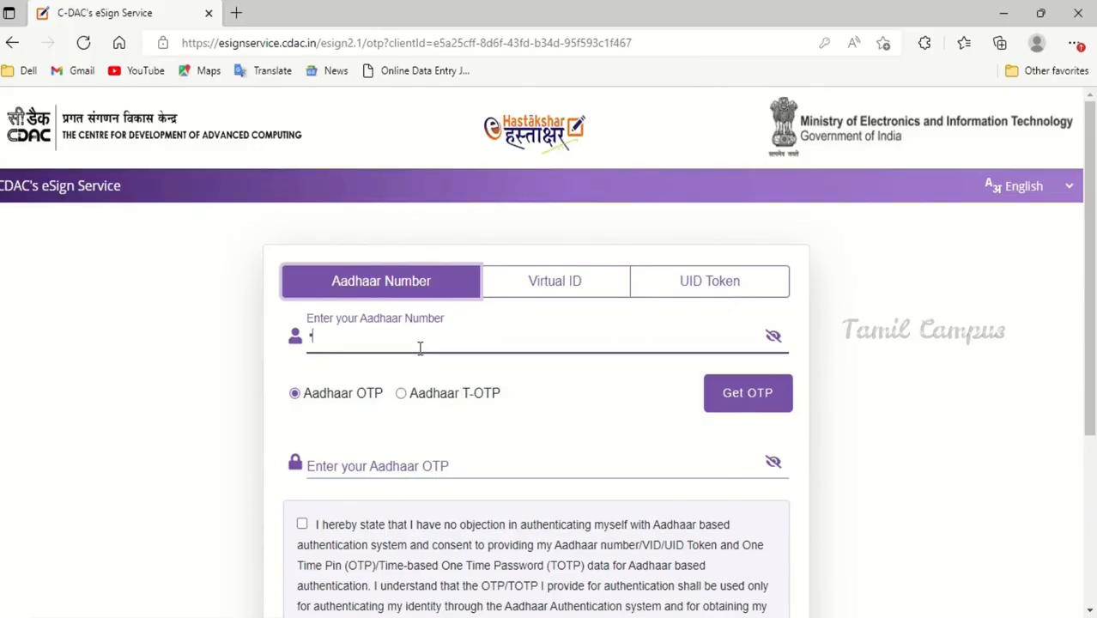
- Enter the Aadhaar number and the received OTP, give consent, and submit the e-signature
text(••••••••••••)
click(760, 394)
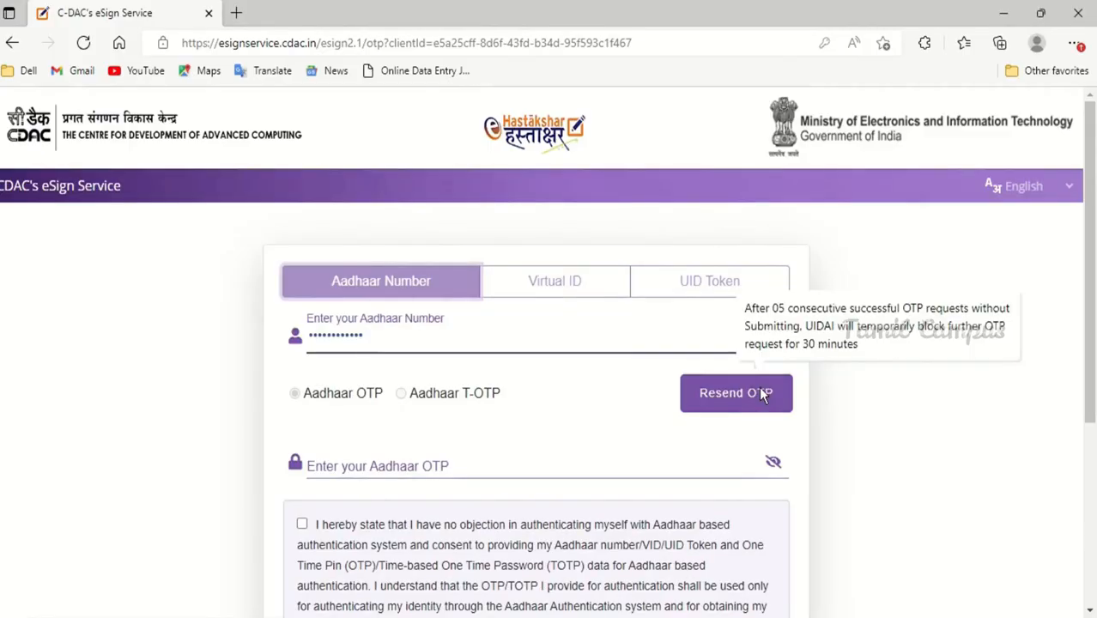
click(325, 468)
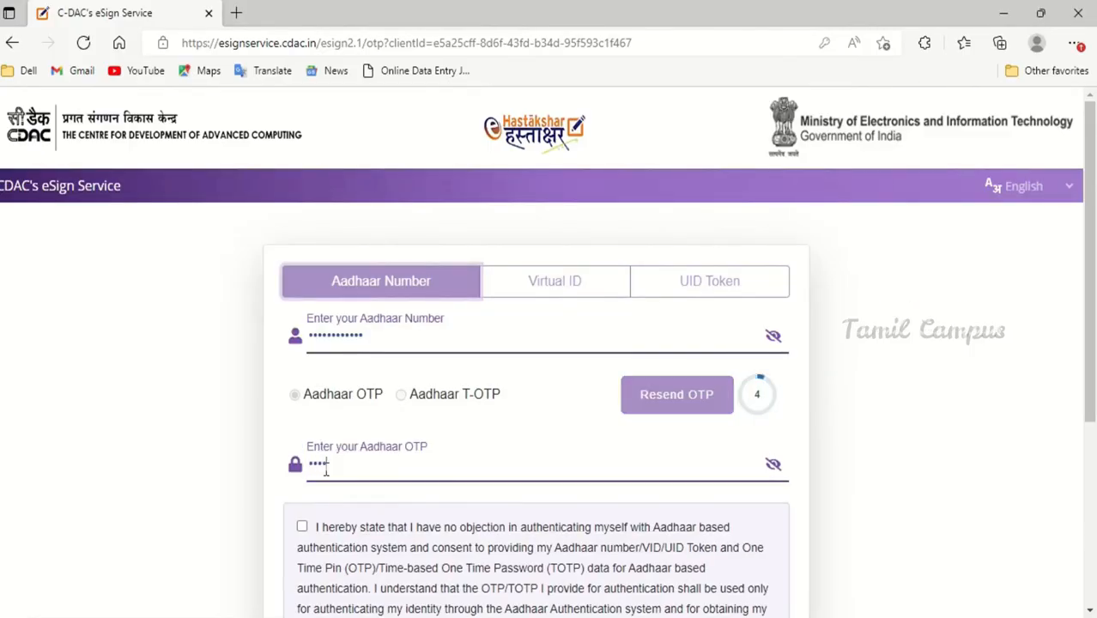
text(••••••)
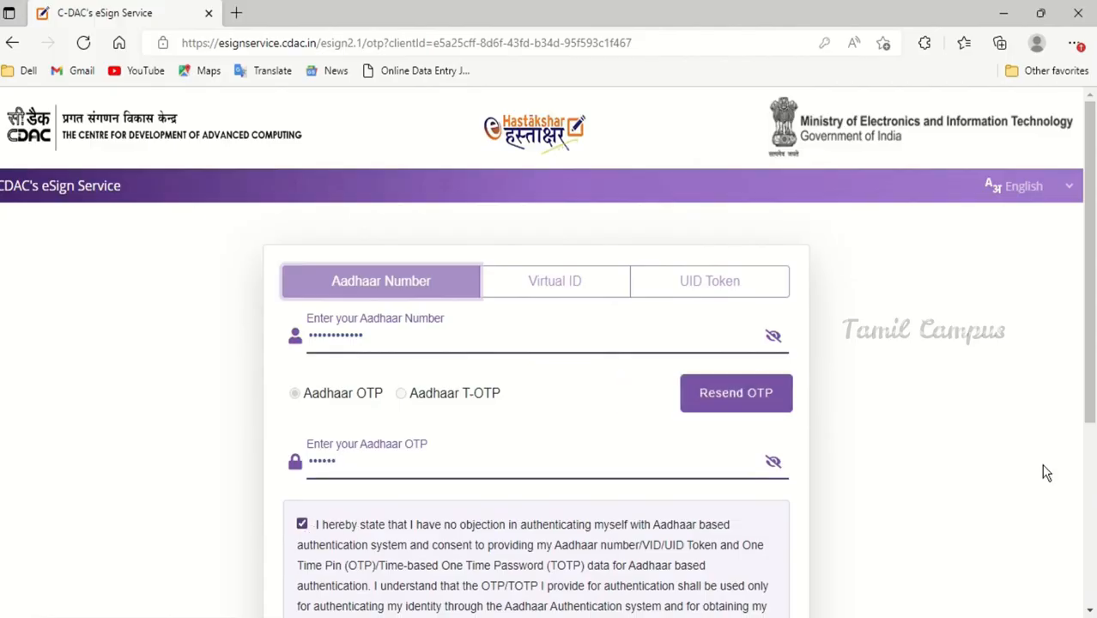
scroll(1093, 387, down, 3)
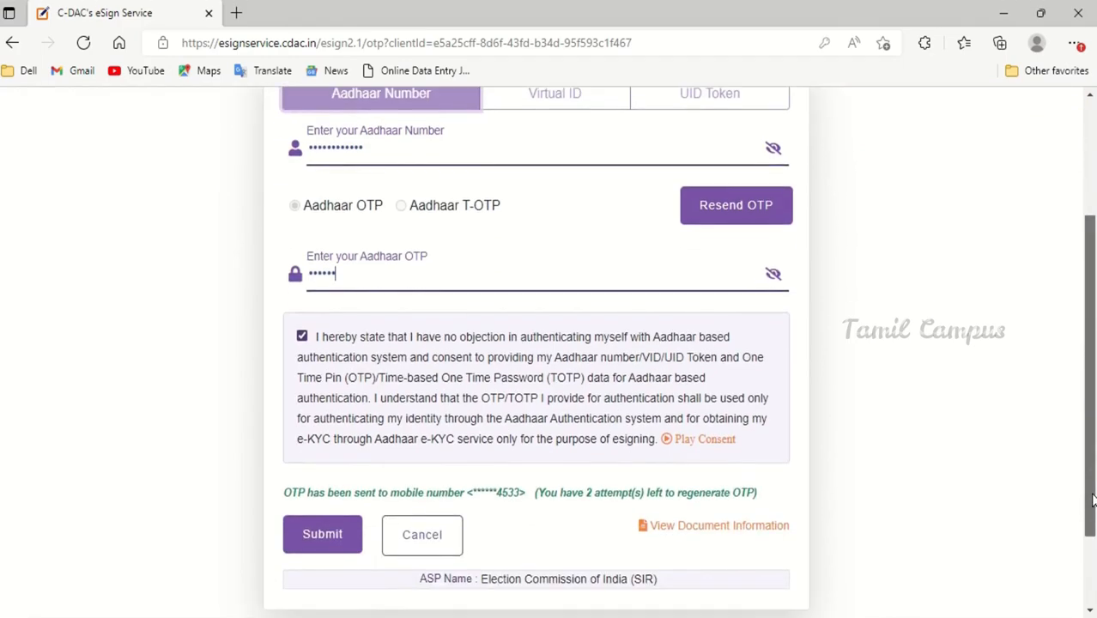
click(324, 536)
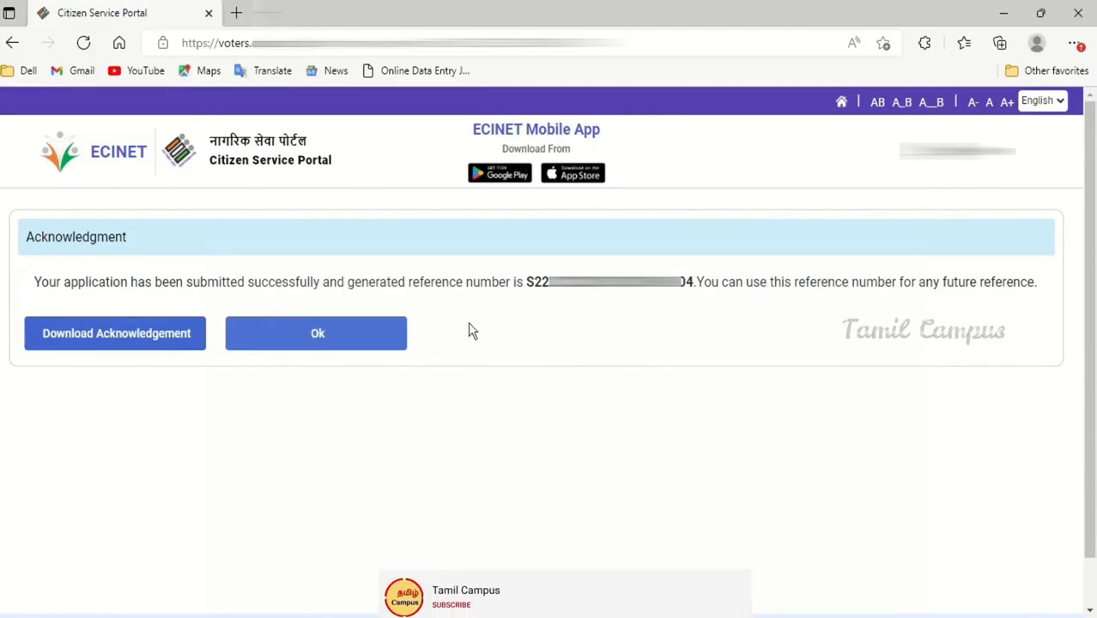
- Download the acknowledgement PDF and scroll to its second page in Edge
click(163, 350)
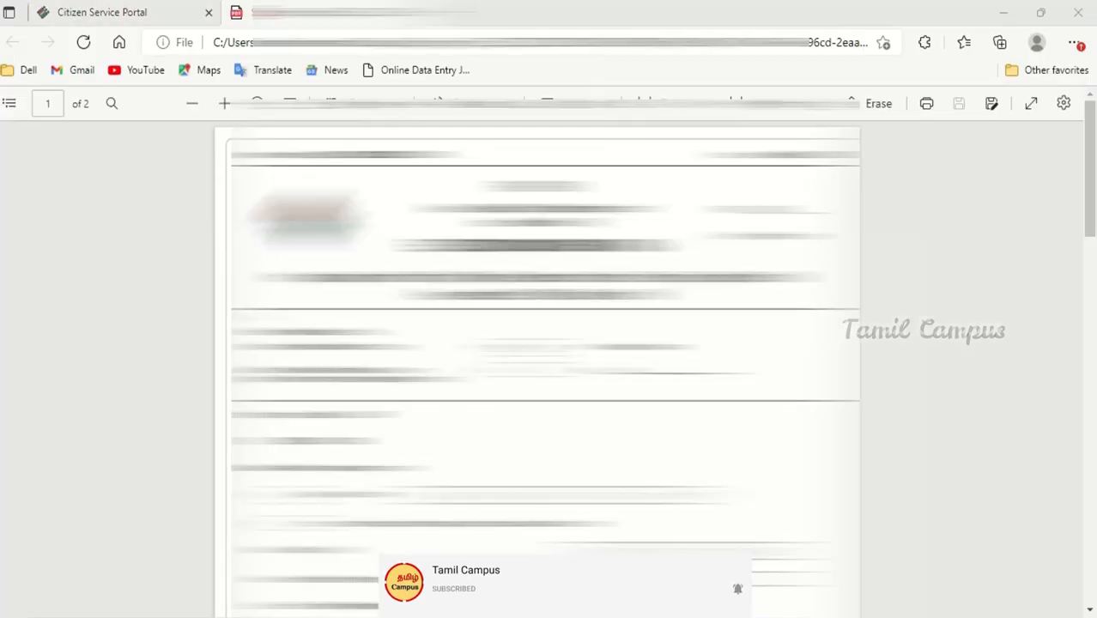
scroll(545, 369, down, 3)
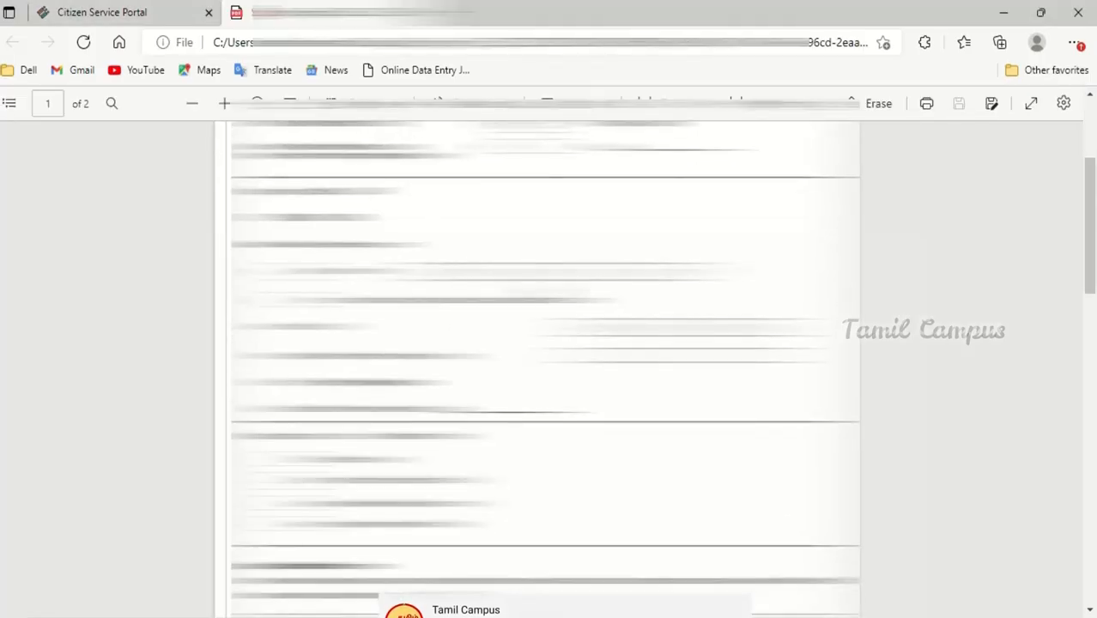
scroll(545, 369, down, 5)
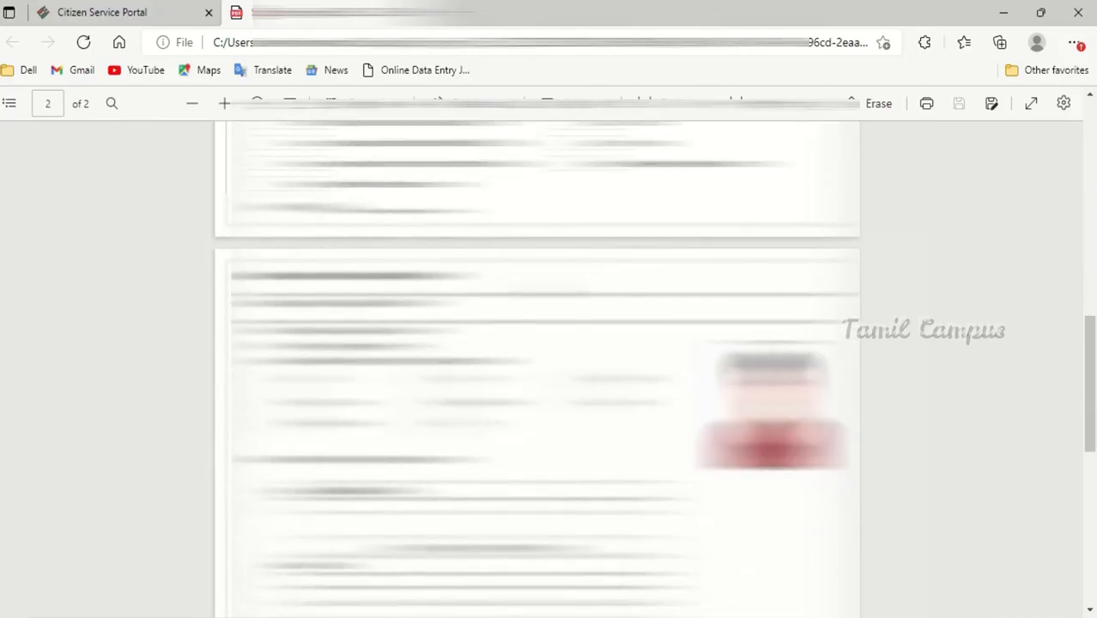
scroll(545, 369, down, 6)
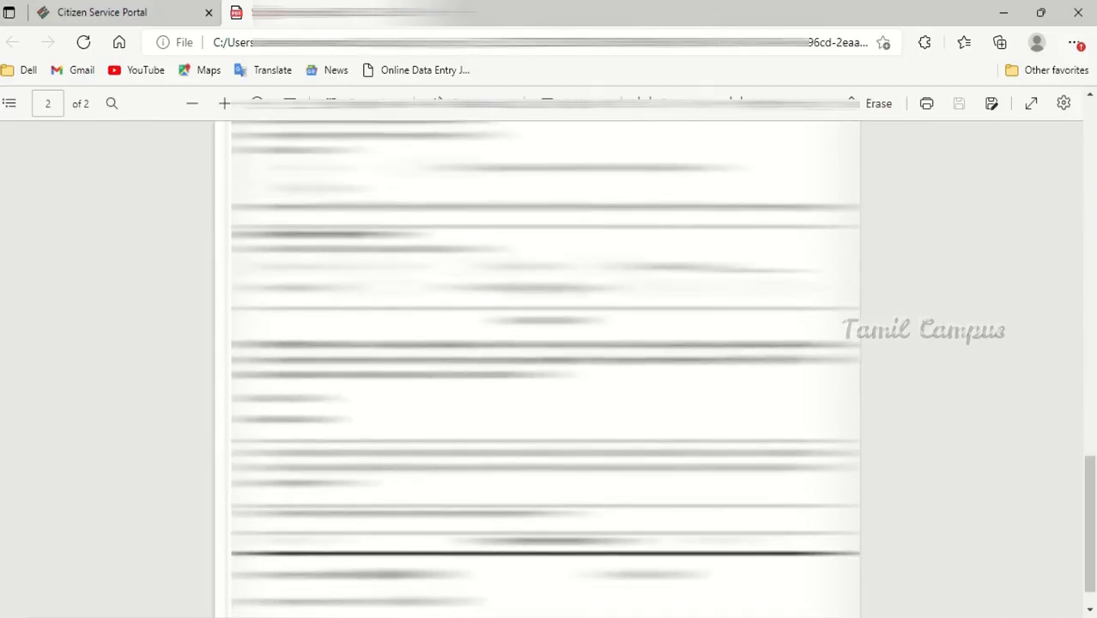